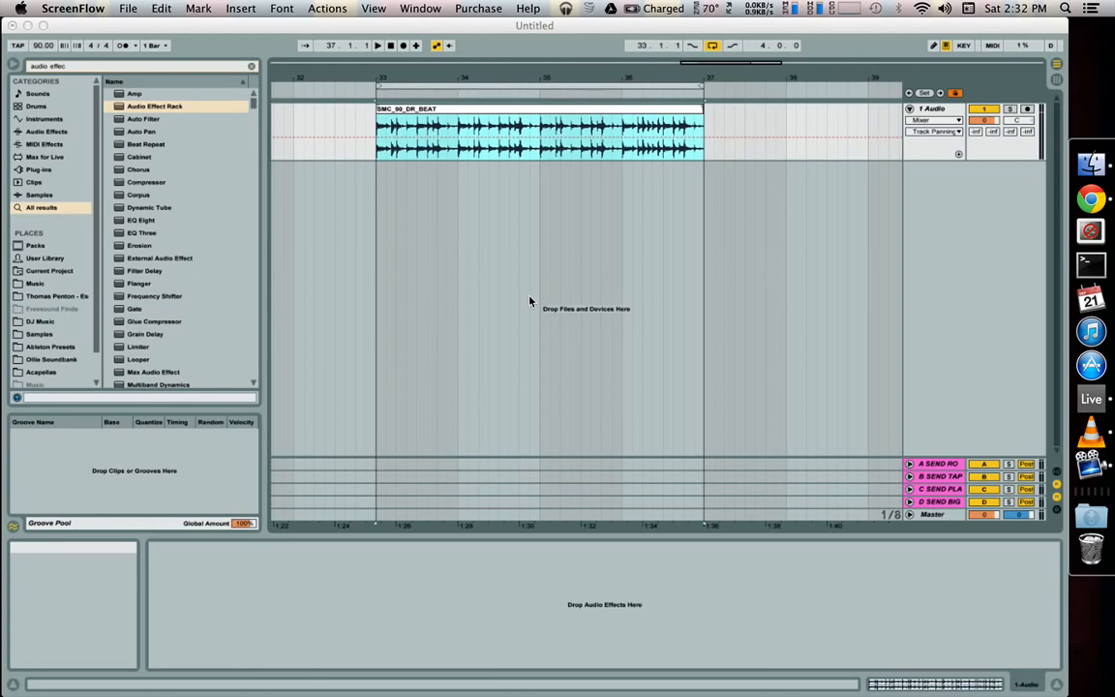
Step: Audition the SMC_90_DR_BEAT loop briefly, then switch to Session View and widen the 1 Audio track
{"action": "left_click", "coordinate": [379, 238]}
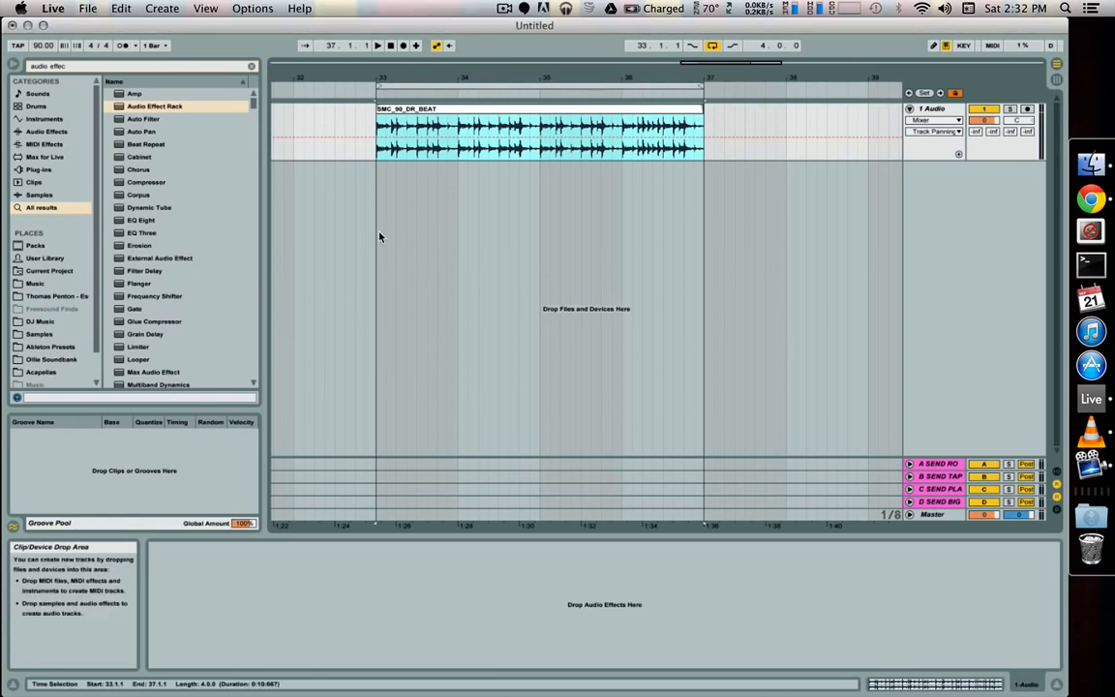
{"action": "key", "text": "space"}
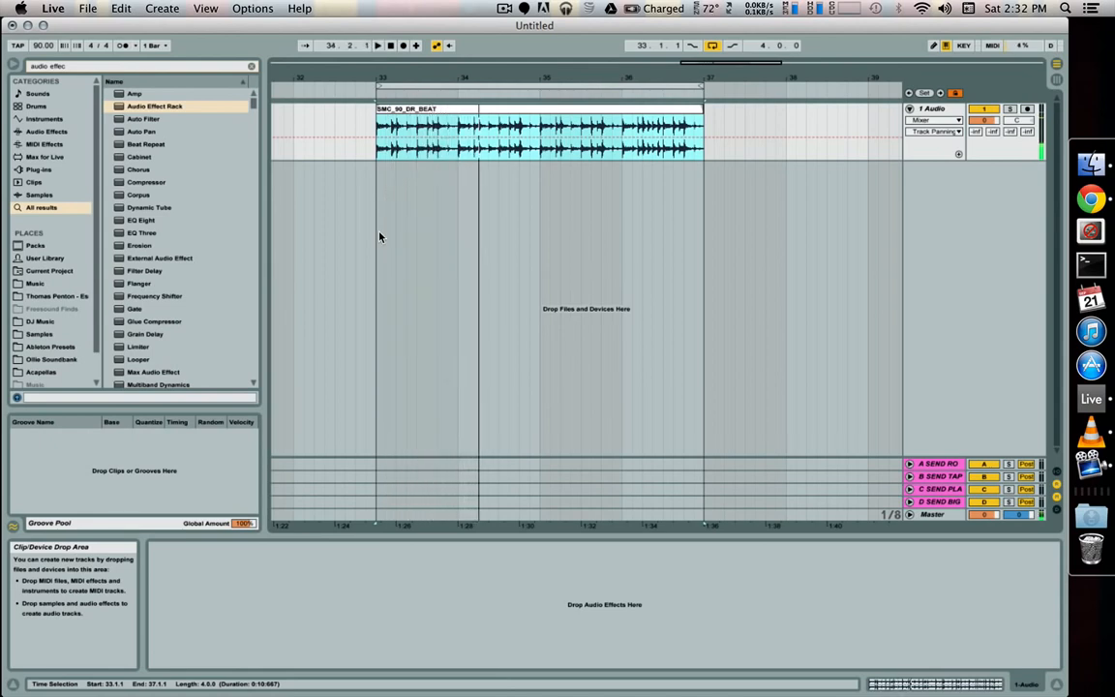
{"action": "key", "text": "Tab"}
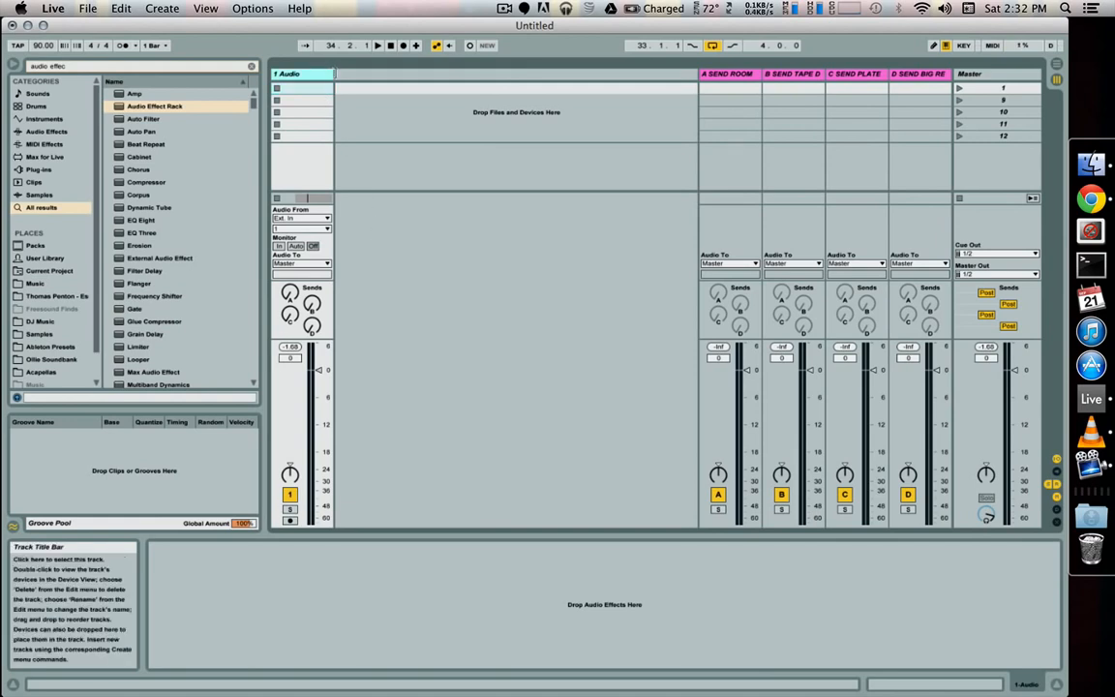
{"action": "left_click_drag", "start_coordinate": [334, 75], "coordinate": [442, 81]}
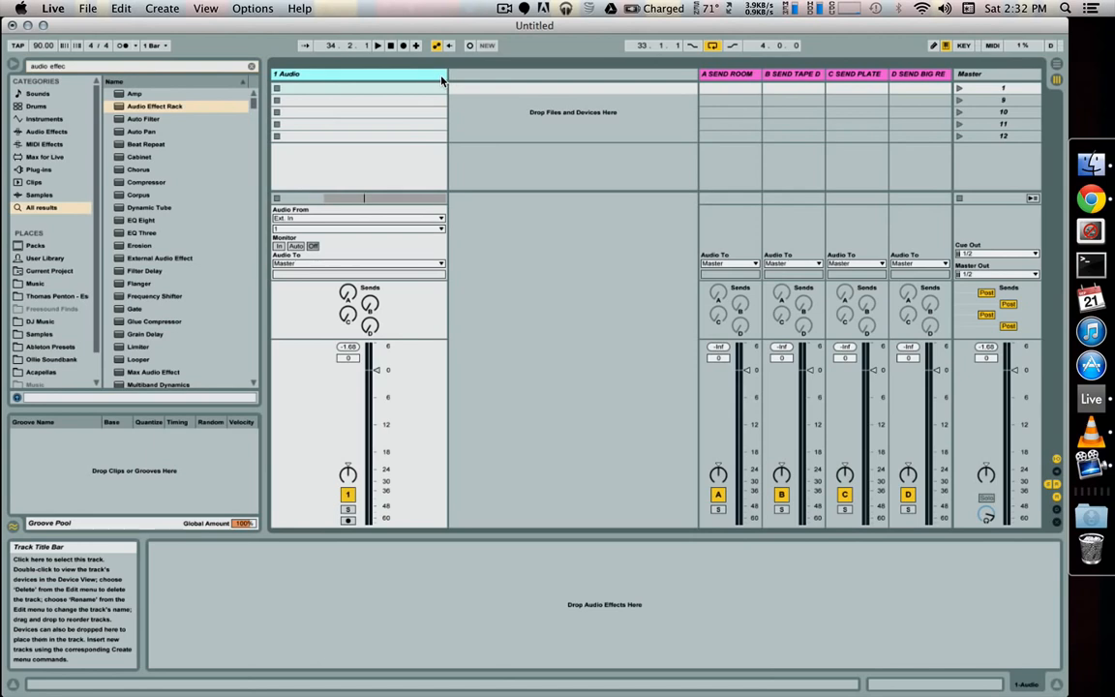
Step: Find the s(M)exoscope plug-in, load it on the 1 Audio track, and move its window over the mixer
{"action": "key", "text": "super+f"}
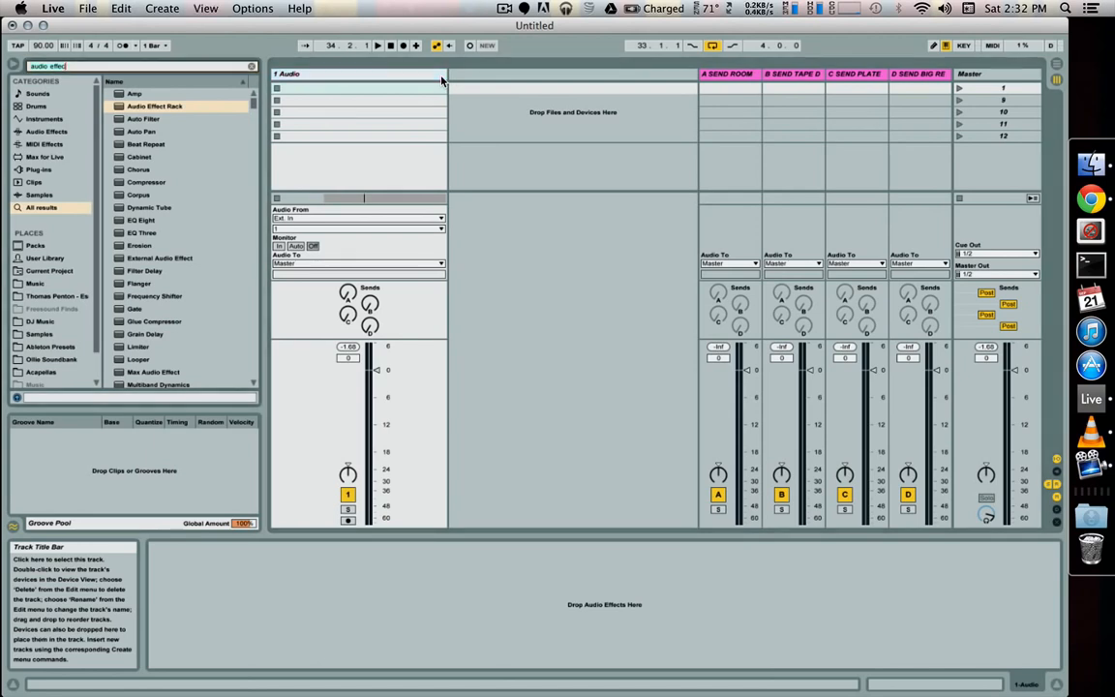
{"action": "type", "text": "s("}
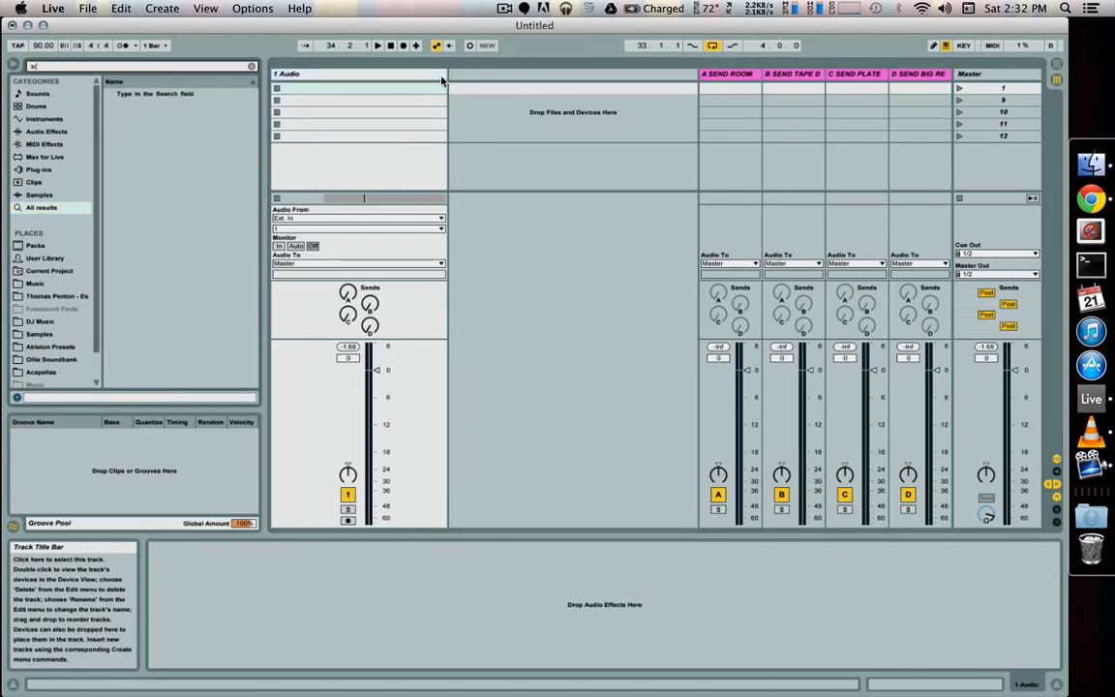
{"action": "type", "text": "m)exos"}
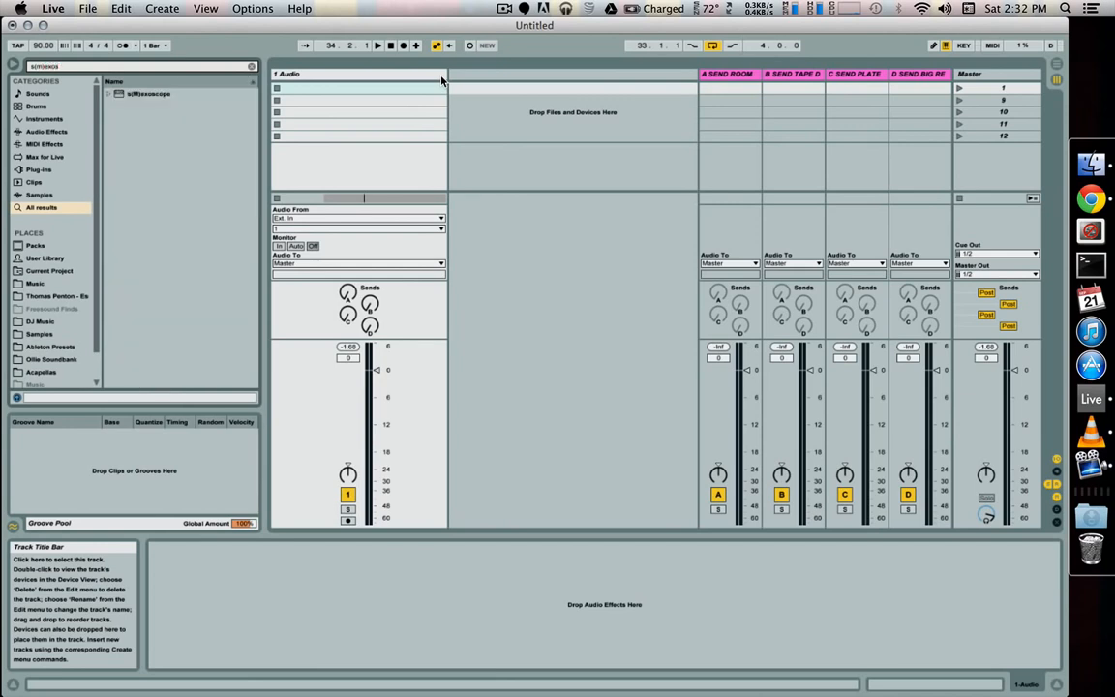
{"action": "left_click_drag", "start_coordinate": [147, 93], "coordinate": [335, 221]}
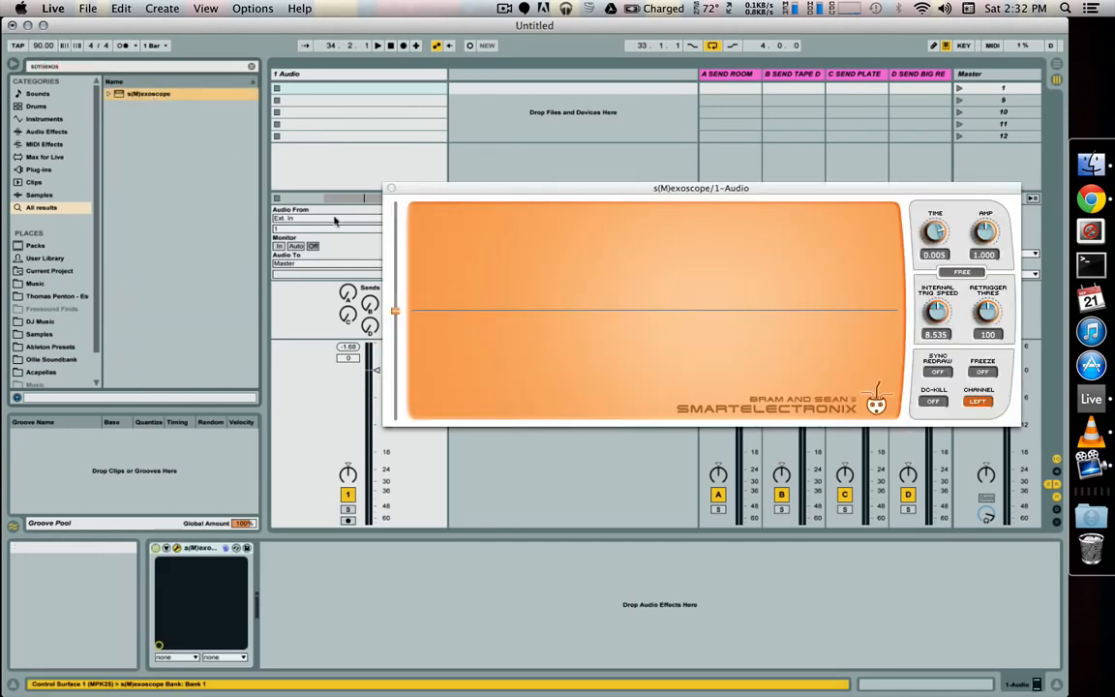
{"action": "left_click_drag", "start_coordinate": [464, 190], "coordinate": [369, 156]}
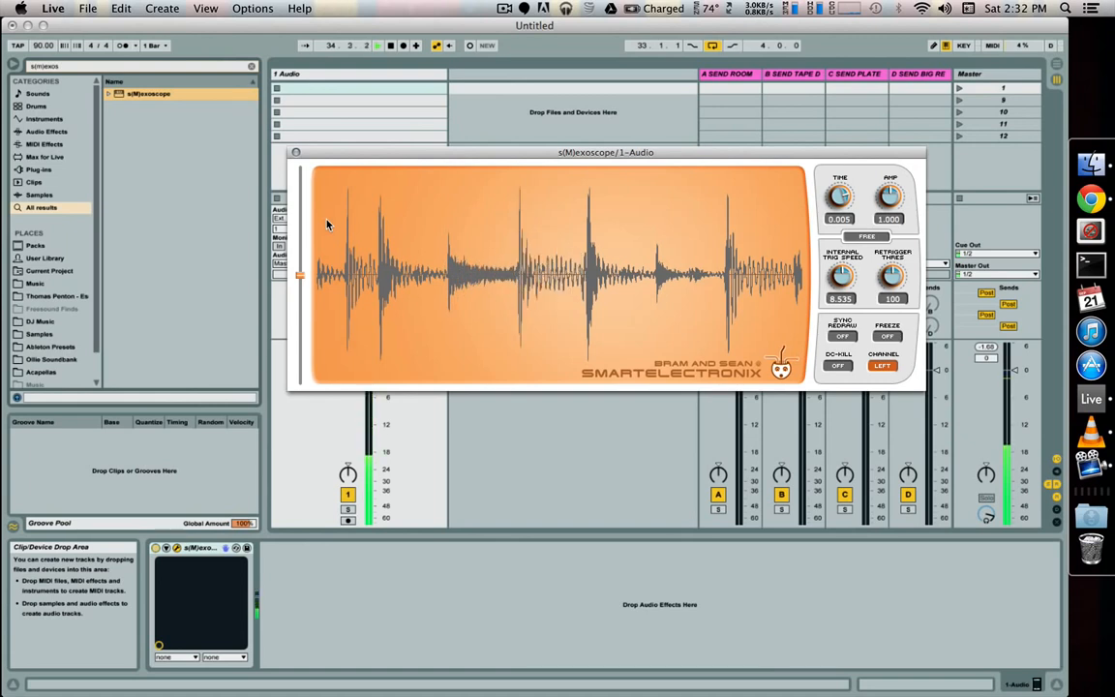
Step: Play the drum loop through s(M)exoscope and freeze its waveform display
{"action": "key", "text": "space"}
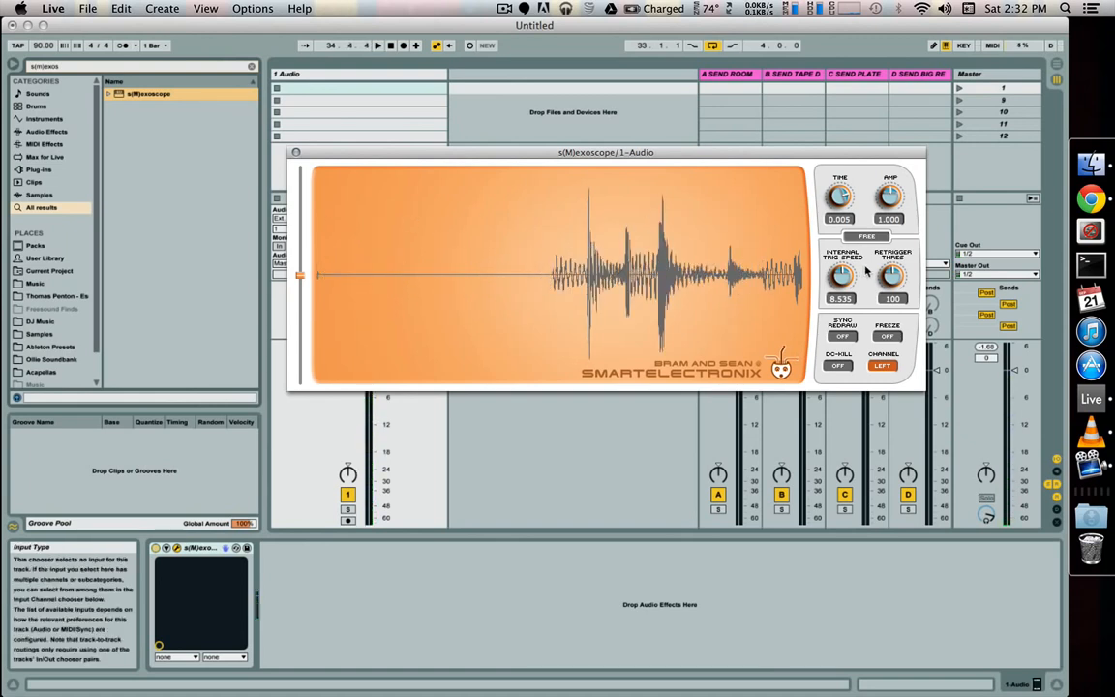
{"action": "key", "text": "space"}
{"action": "left_click", "coordinate": [889, 338]}
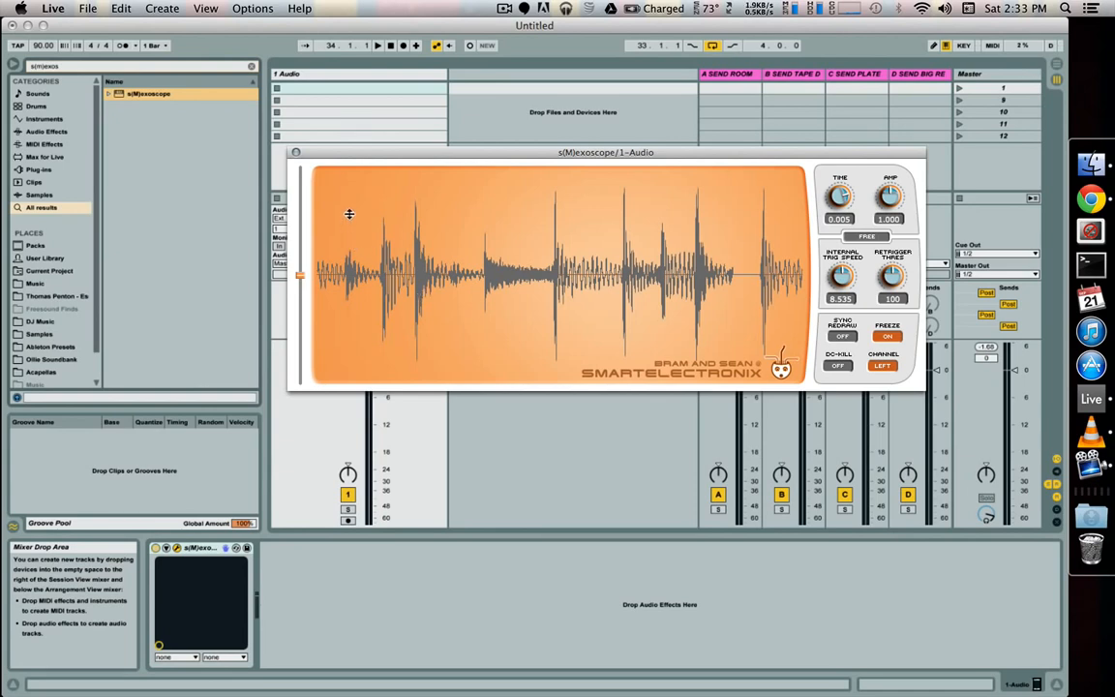
Step: Measure the level at the top and partway down the tall peak near the start of the frozen waveform
{"action": "left_click", "coordinate": [405, 260]}
{"action": "left_click_drag", "start_coordinate": [406, 261], "coordinate": [381, 190]}
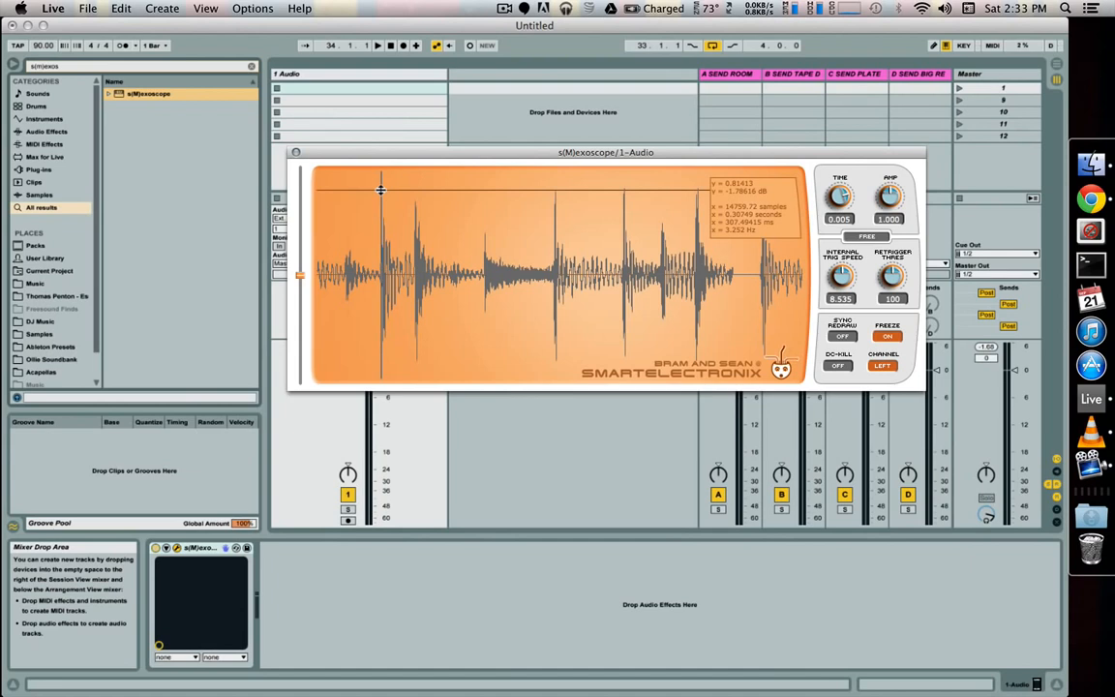
{"action": "left_click_drag", "start_coordinate": [380, 190], "coordinate": [380, 224]}
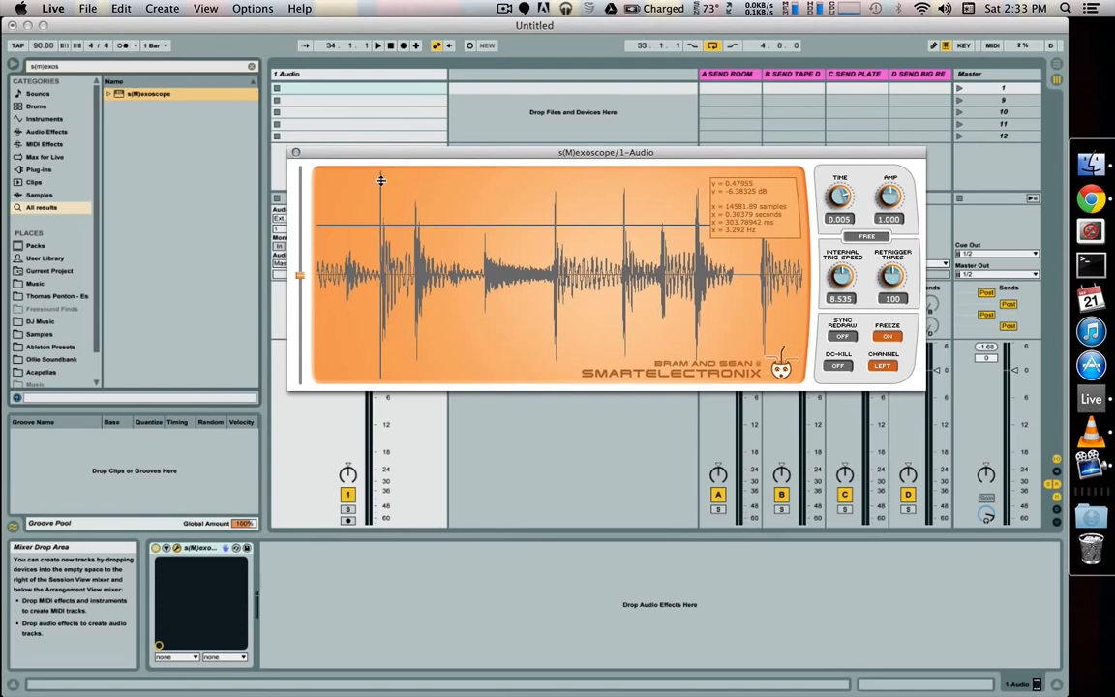
Step: Add a Compressor to the 1 Audio track and place it before s(M)exoscope in the device chain
{"action": "left_click_drag", "start_coordinate": [296, 153], "coordinate": [412, 102]}
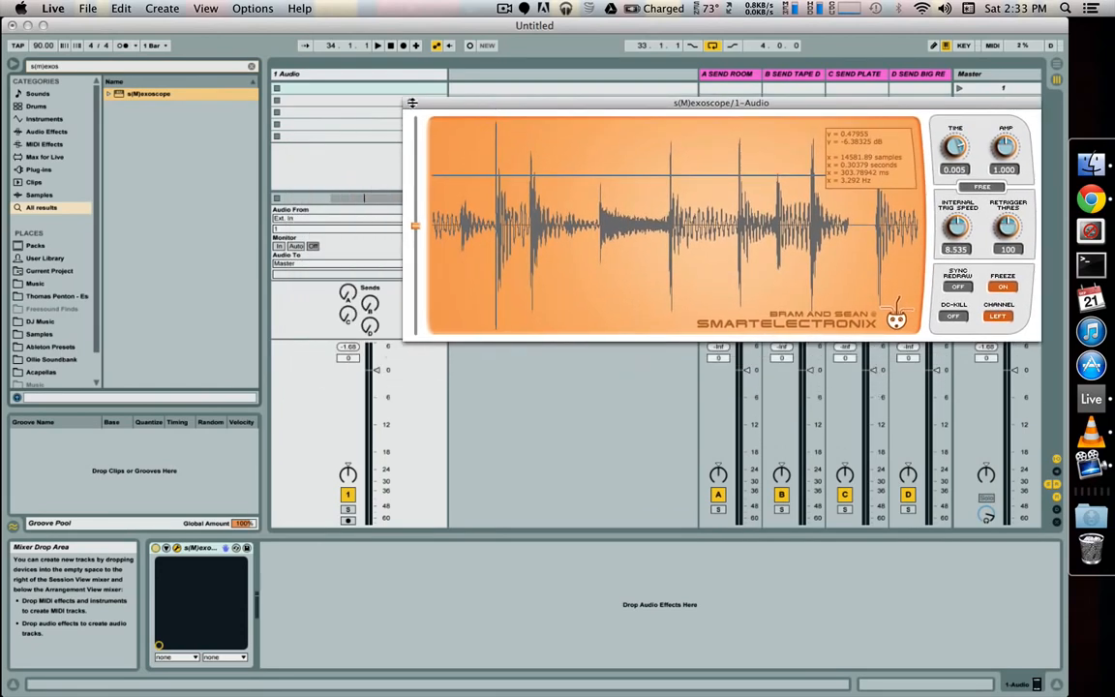
{"action": "left_click", "coordinate": [85, 67]}
{"action": "type", "text": "compr"}
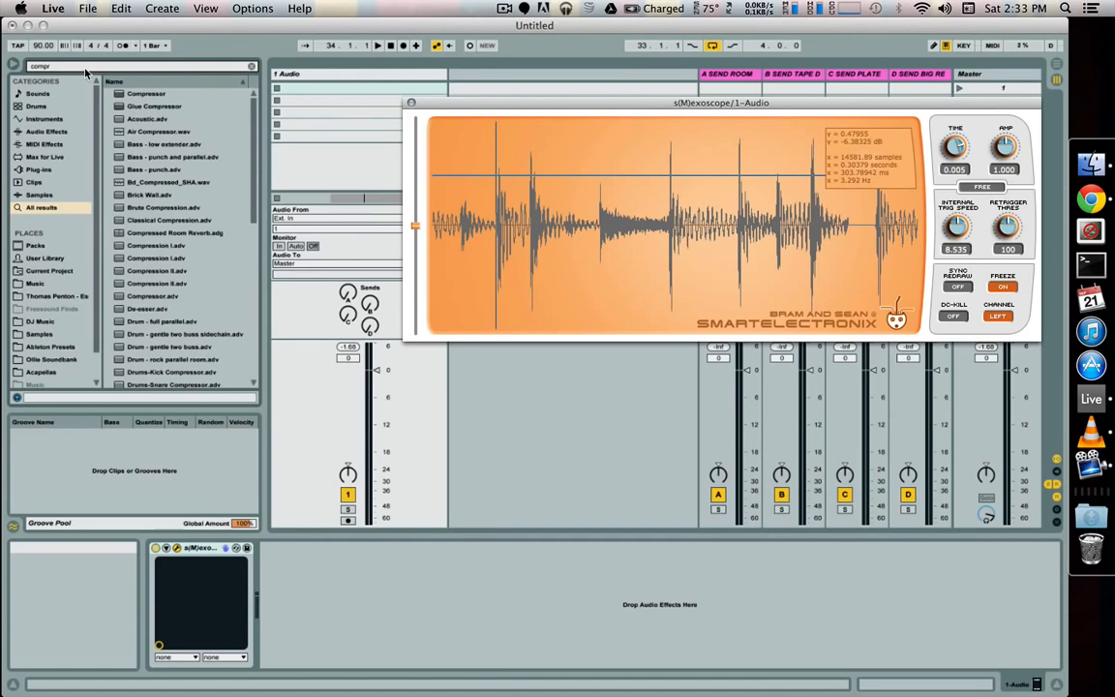
{"action": "double_click", "coordinate": [145, 93]}
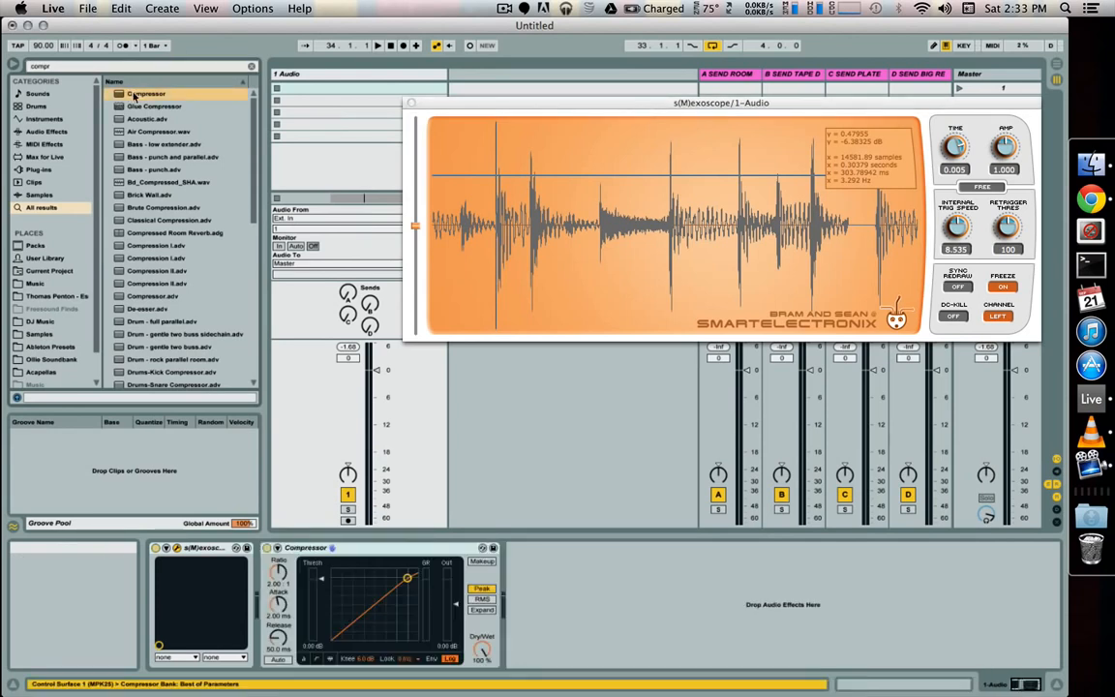
{"action": "left_click", "coordinate": [203, 548]}
{"action": "left_click_drag", "start_coordinate": [198, 548], "coordinate": [482, 538]}
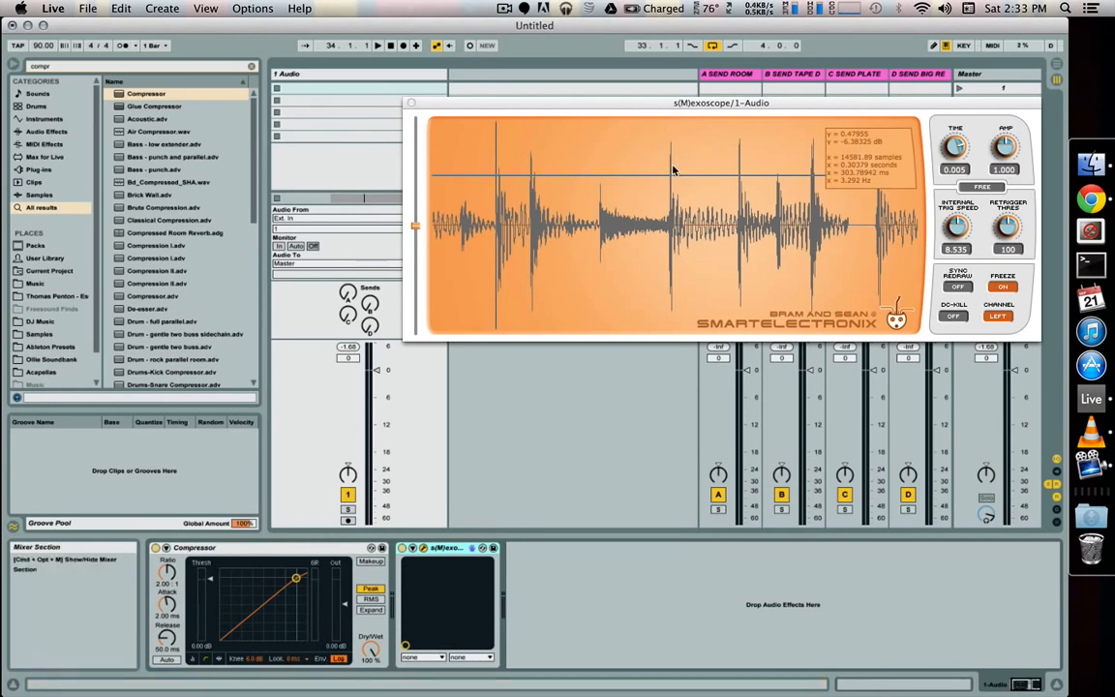
Step: Place the scope's level marker at about -6.25 dB across the waveform peaks as a threshold reference
{"action": "mouse_move", "coordinate": [474, 176]}
{"action": "left_mouse_down"}
{"action": "mouse_move", "coordinate": [474, 146]}
{"action": "mouse_move", "coordinate": [470, 166]}
{"action": "left_mouse_up"}
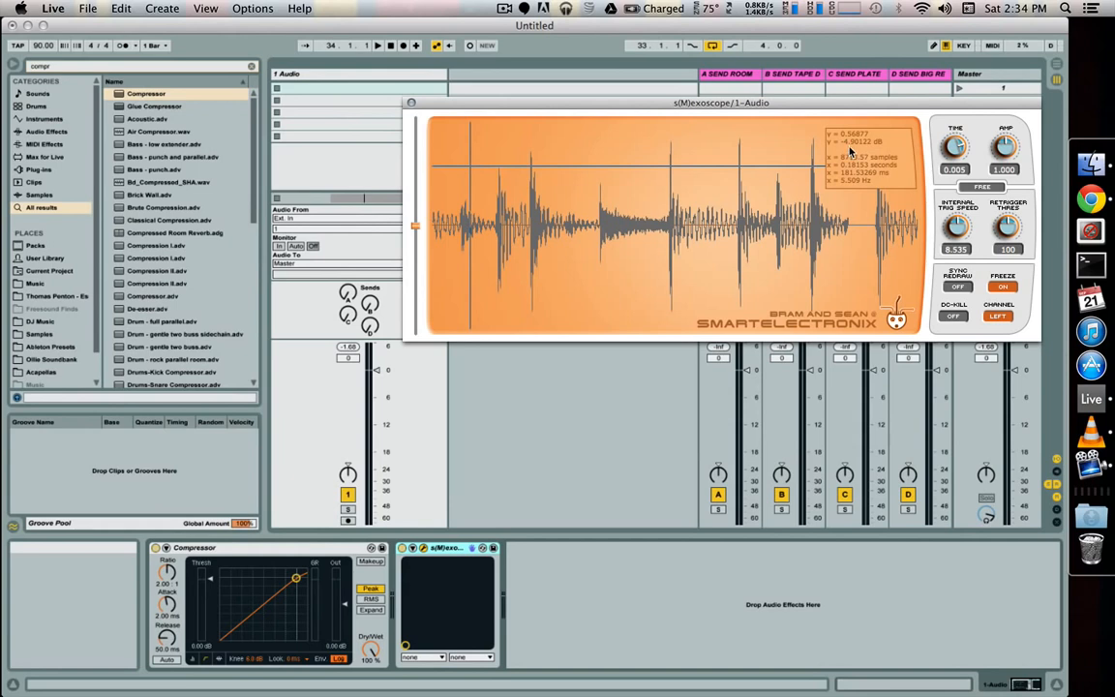
{"action": "left_click", "coordinate": [458, 176]}
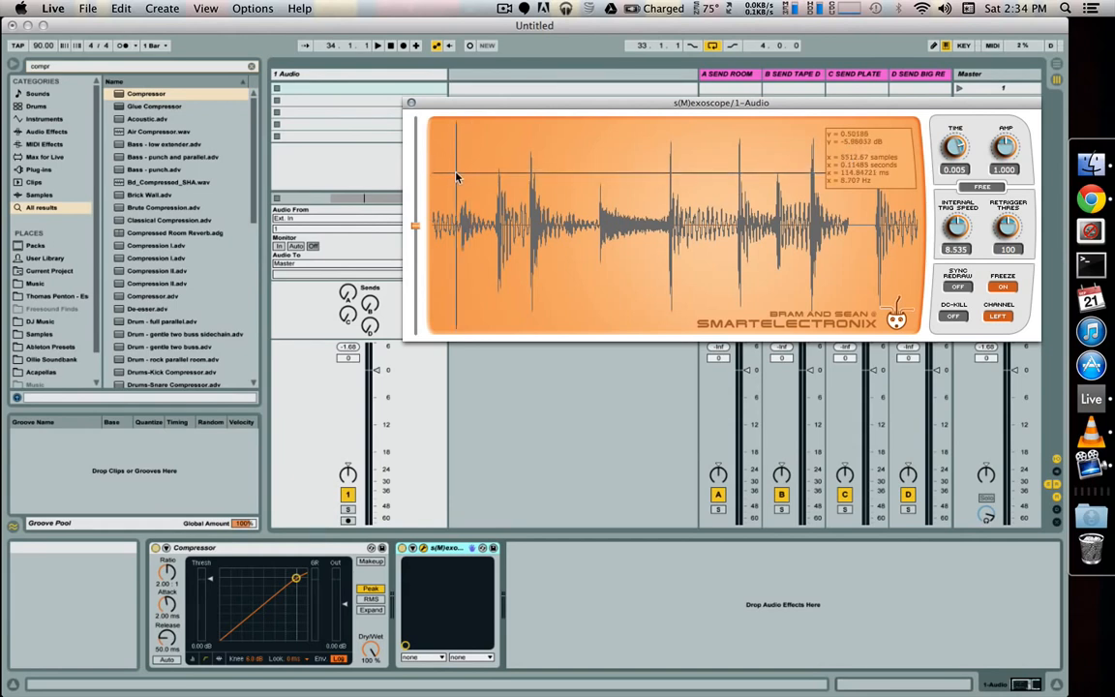
{"action": "left_click_drag", "start_coordinate": [457, 176], "coordinate": [457, 178]}
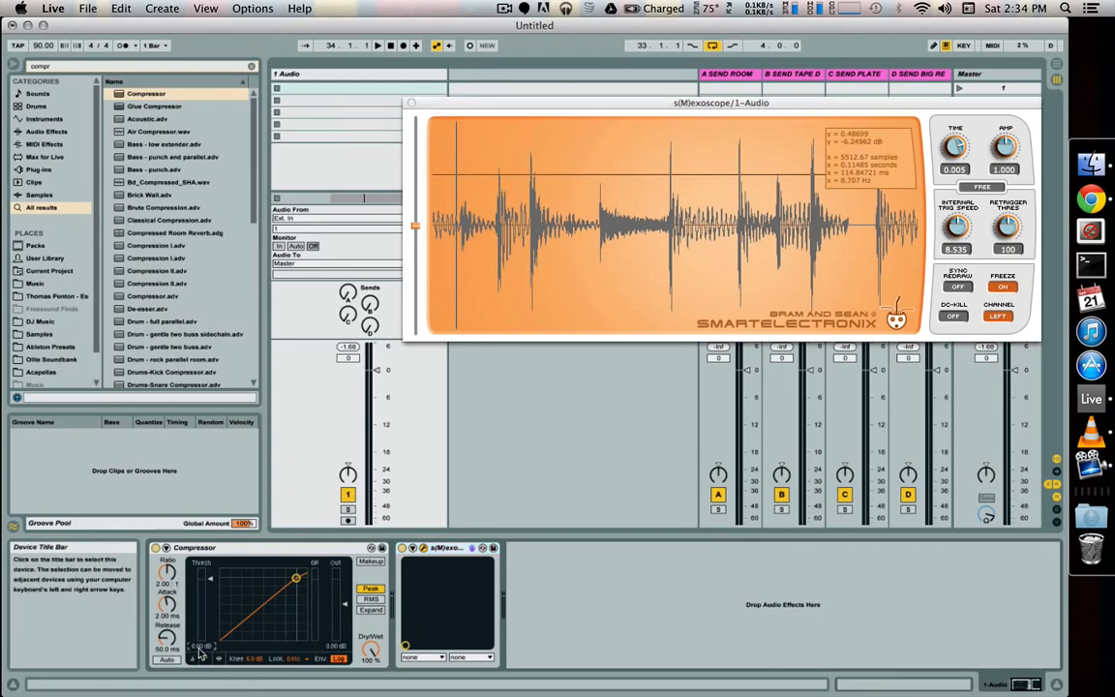
Step: Set the Compressor to threshold -6.20 dB, ratio 16.8:1, attack 0.01 ms, release 39.6 ms and knee 0.0 dB
{"action": "left_click_drag", "start_coordinate": [200, 655], "coordinate": [201, 668]}
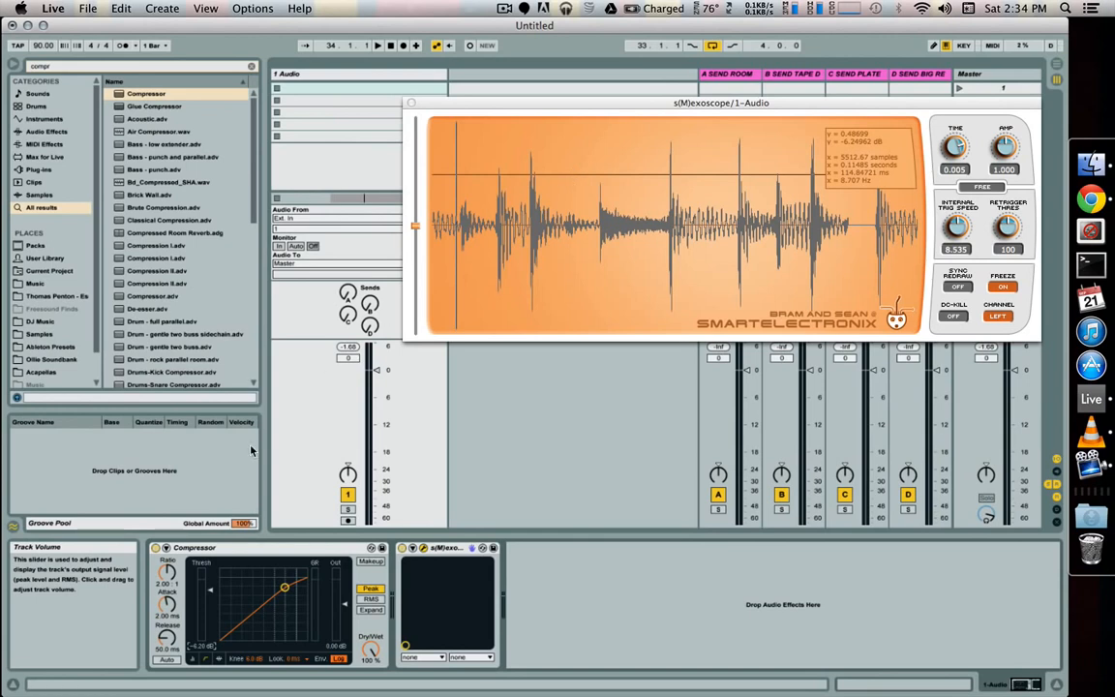
{"action": "left_click_drag", "start_coordinate": [166, 573], "coordinate": [166, 518]}
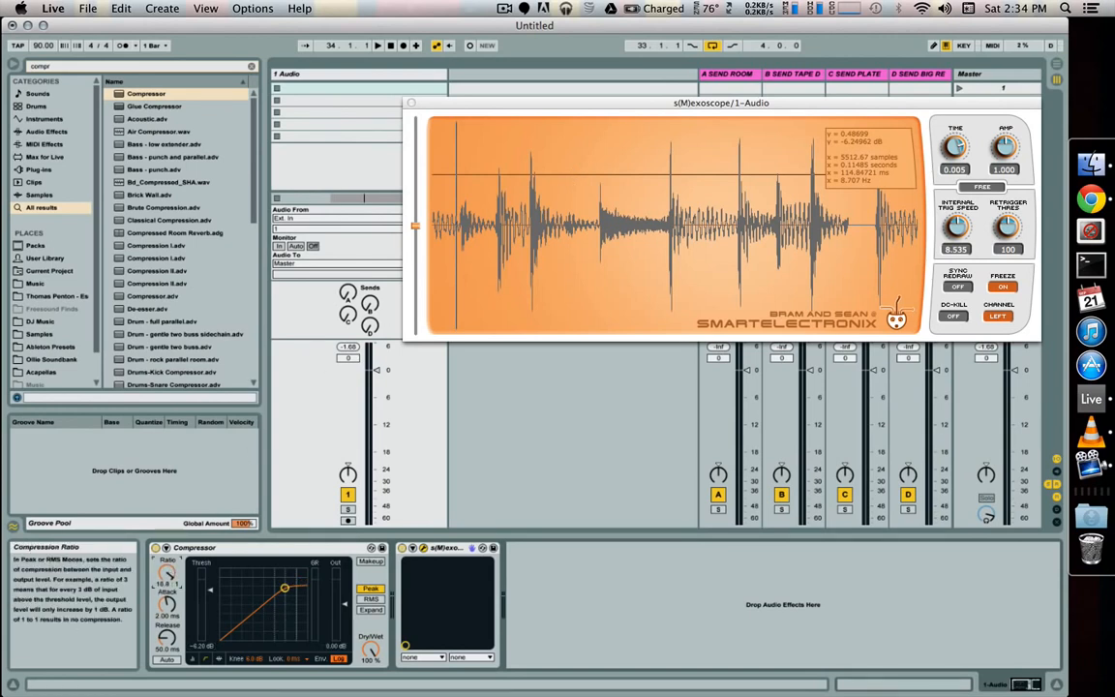
{"action": "left_click_drag", "start_coordinate": [170, 607], "coordinate": [170, 644]}
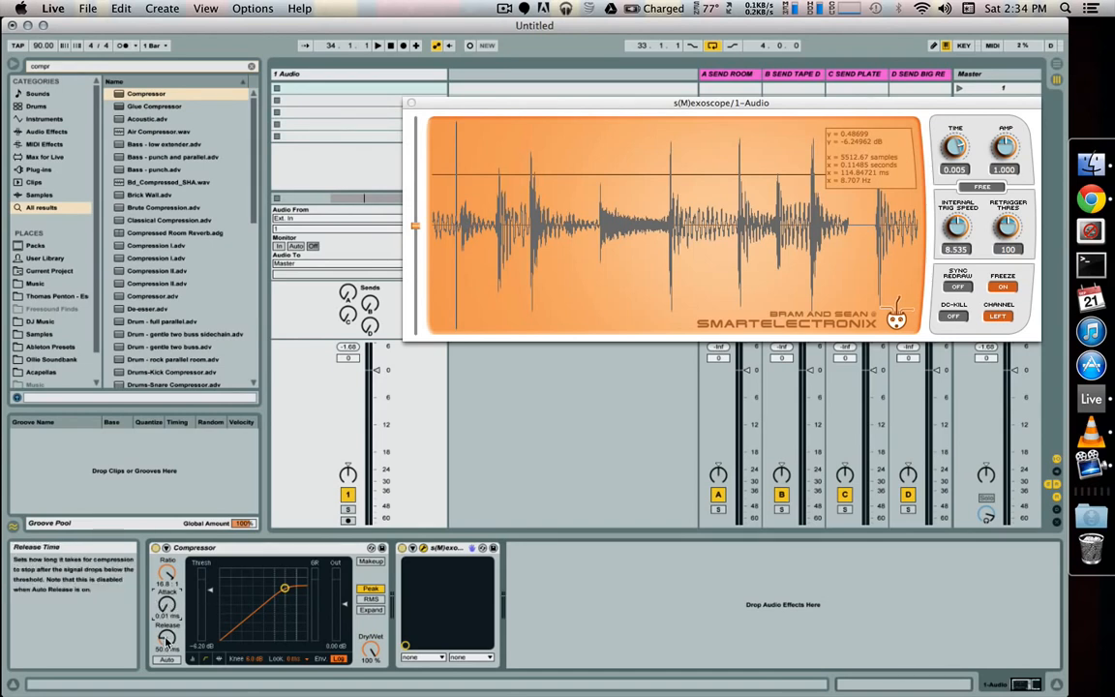
{"action": "left_click_drag", "start_coordinate": [166, 639], "coordinate": [167, 647]}
{"action": "left_click_drag", "start_coordinate": [254, 658], "coordinate": [253, 669]}
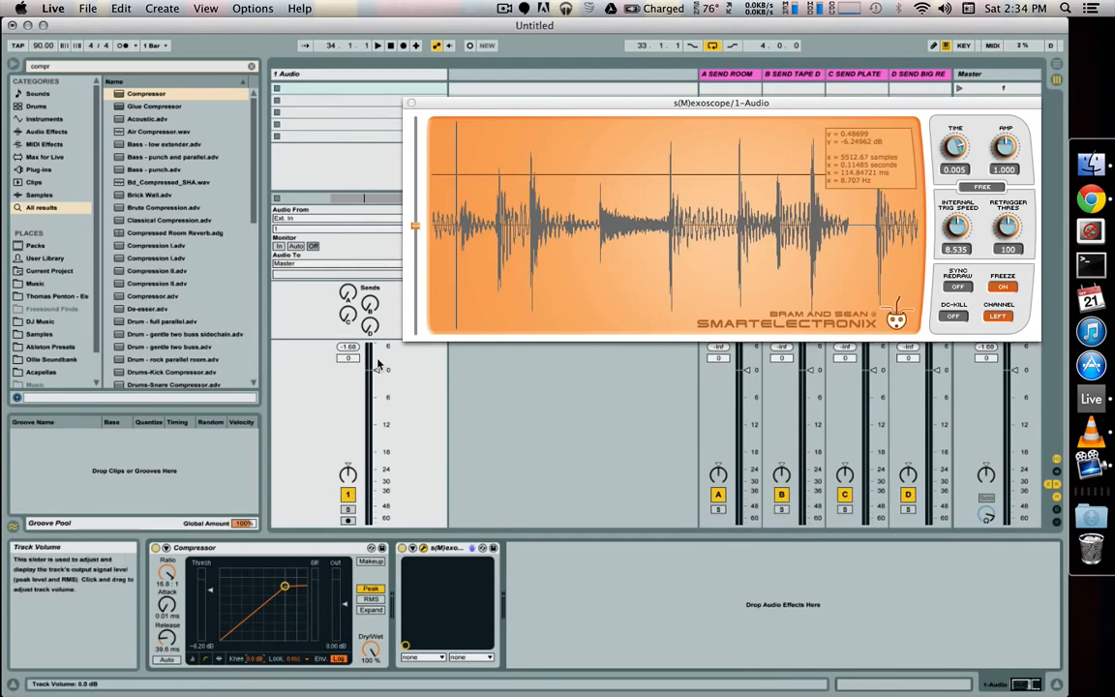
Step: Play the compressed loop and unfreeze s(M)exoscope to view its live waveform
{"action": "key", "text": "space"}
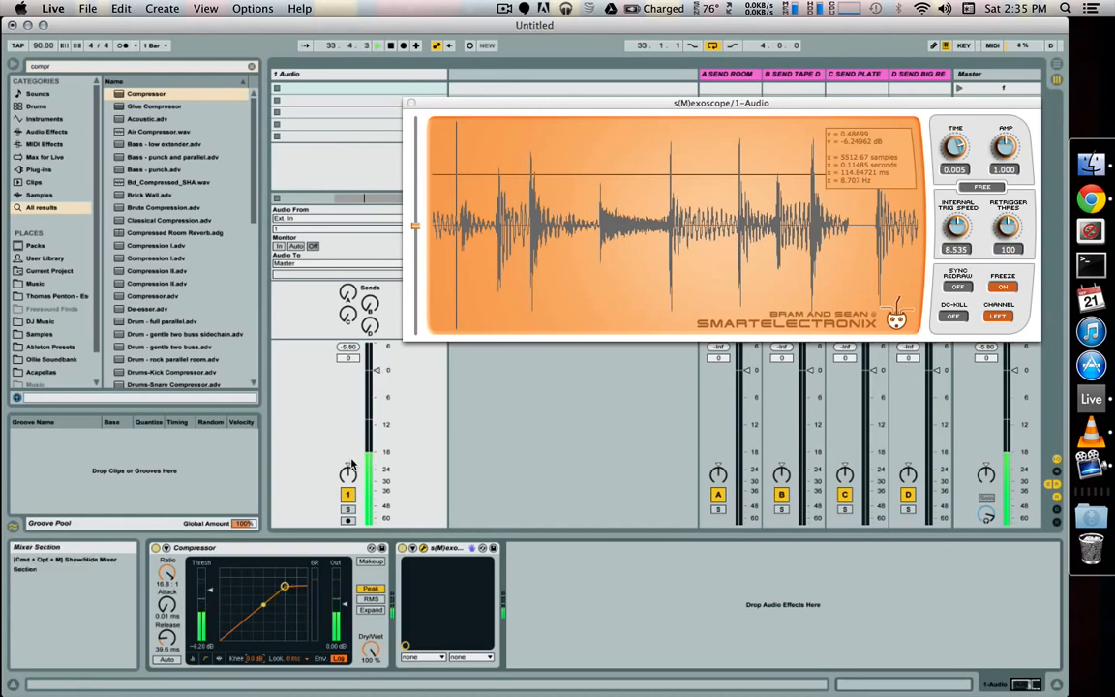
{"action": "left_click", "coordinate": [1002, 286]}
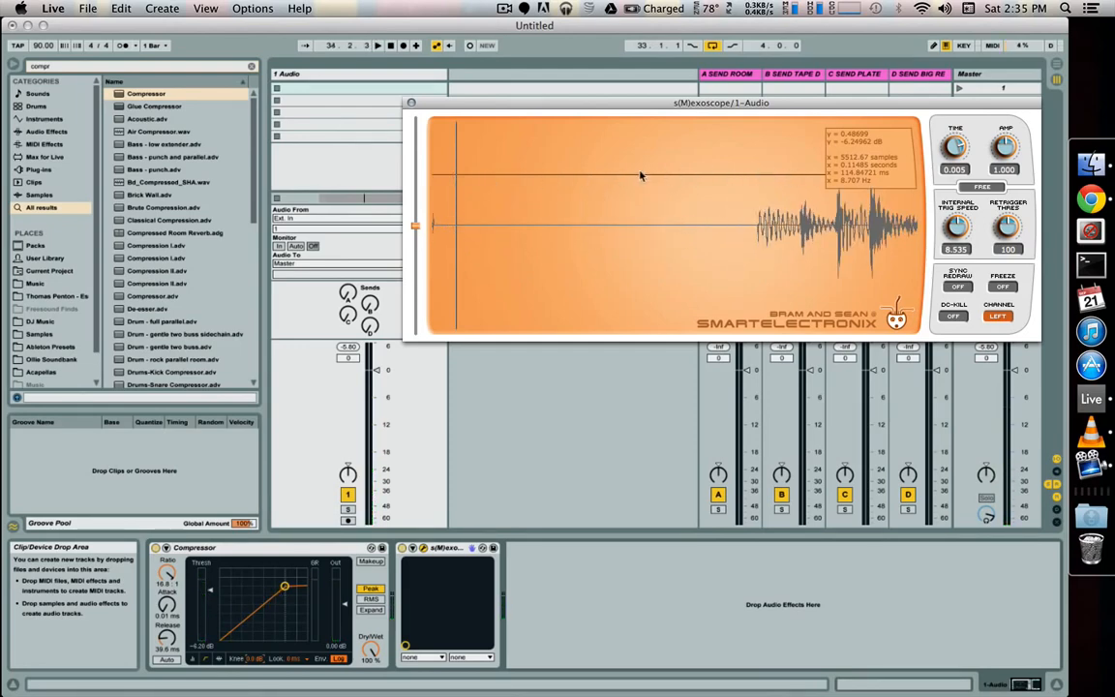
{"action": "left_click", "coordinate": [1005, 287]}
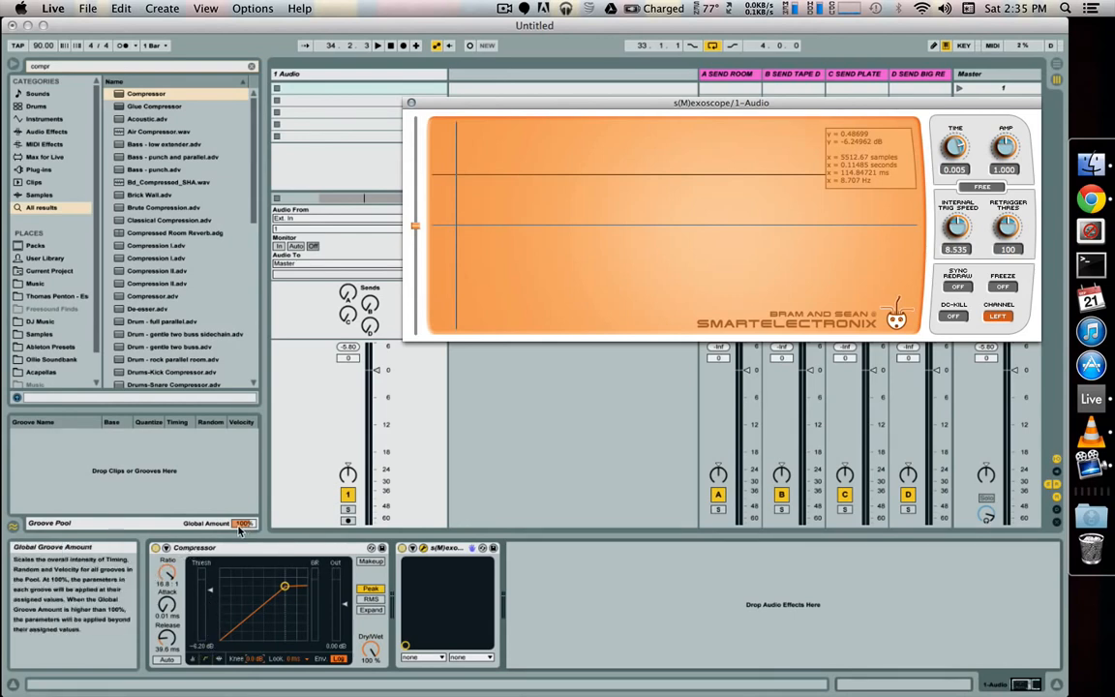
Step: Play the loop while toggling the Compressor off and on to compare the waveforms on the scope
{"action": "key", "text": "space"}
{"action": "left_click", "coordinate": [214, 550]}
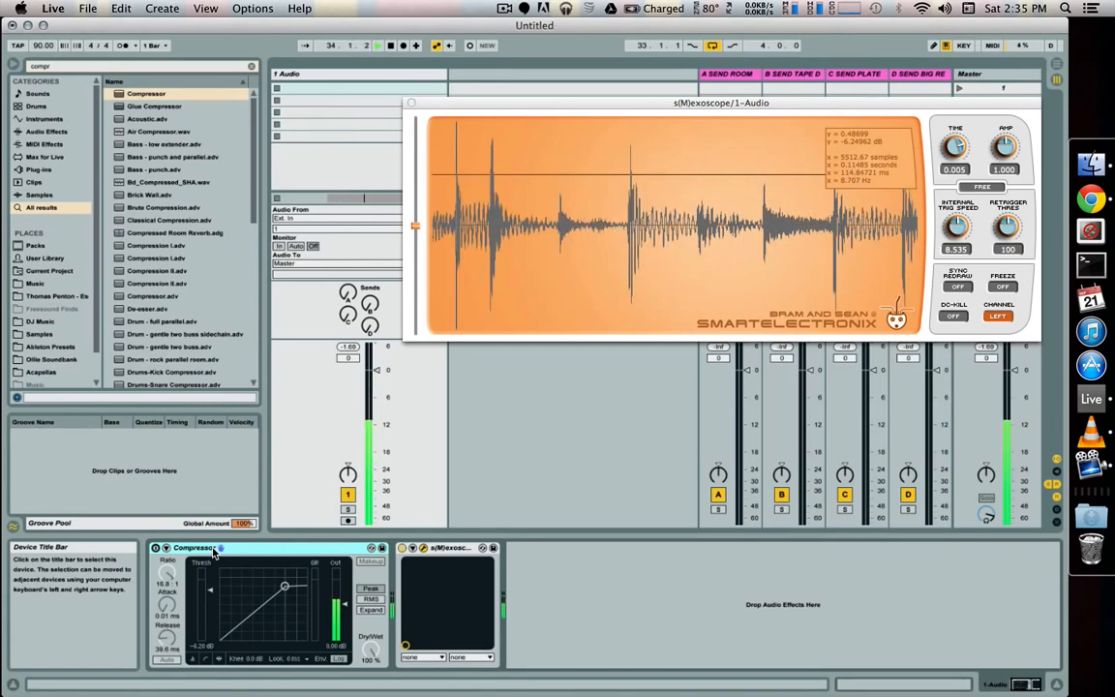
{"action": "key", "text": "0"}
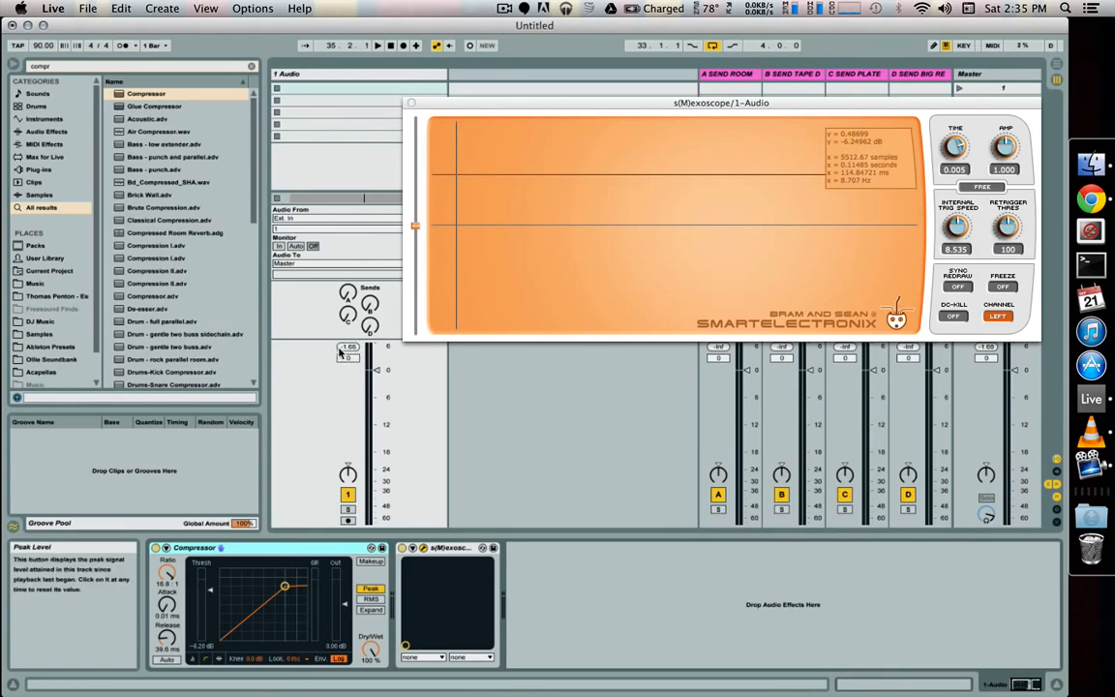
Step: Reset the track's peak readout and play the loop with the Compressor bypassed, then active, to compare peak levels
{"action": "left_click", "coordinate": [342, 348]}
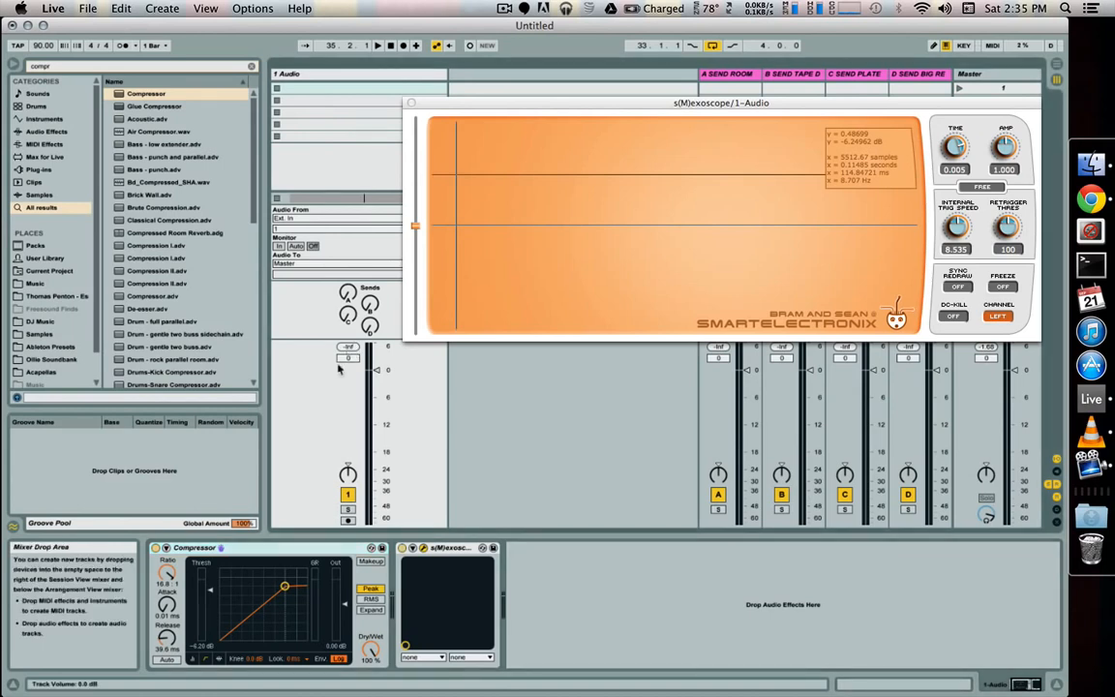
{"action": "left_click", "coordinate": [156, 549]}
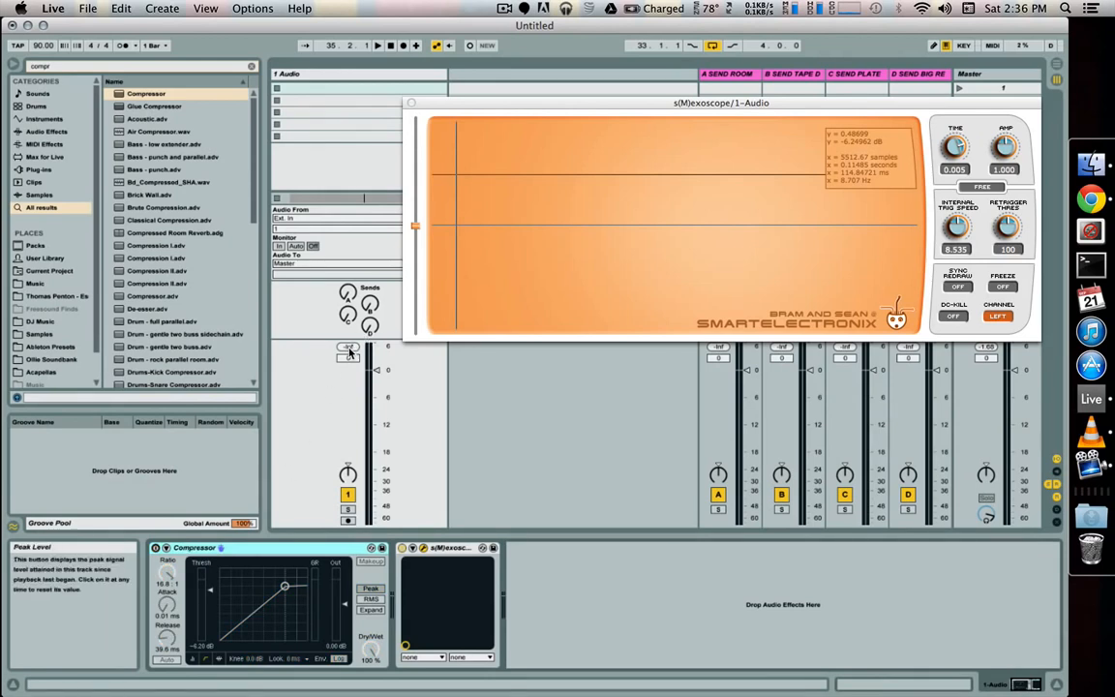
{"action": "key", "text": "space"}
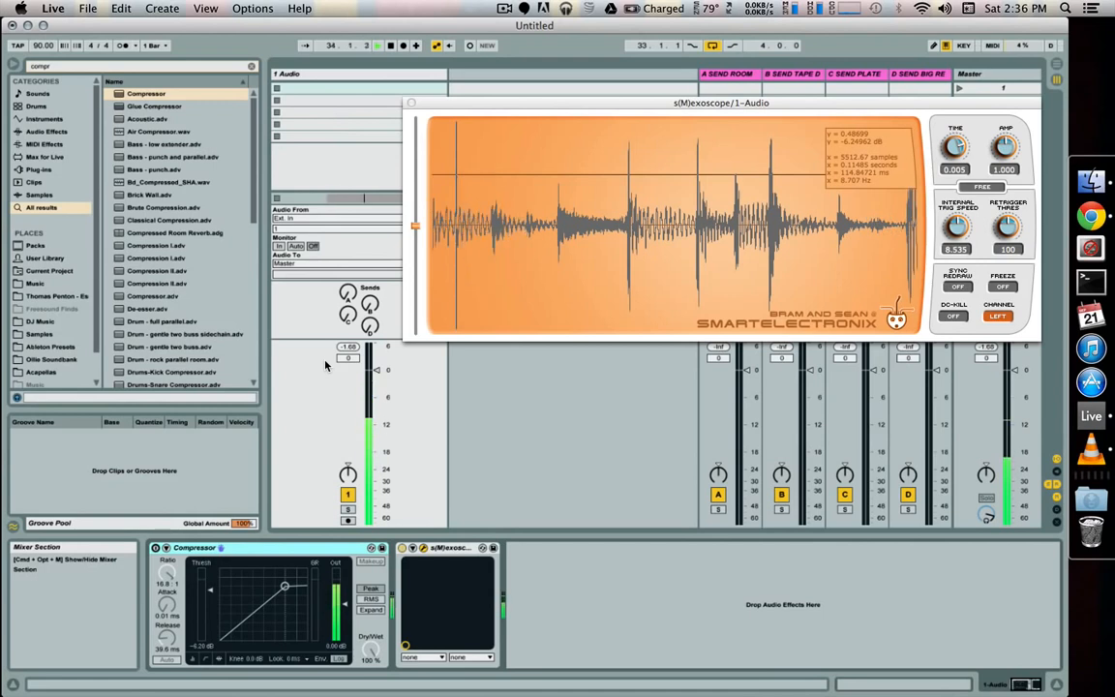
{"action": "key", "text": "space"}
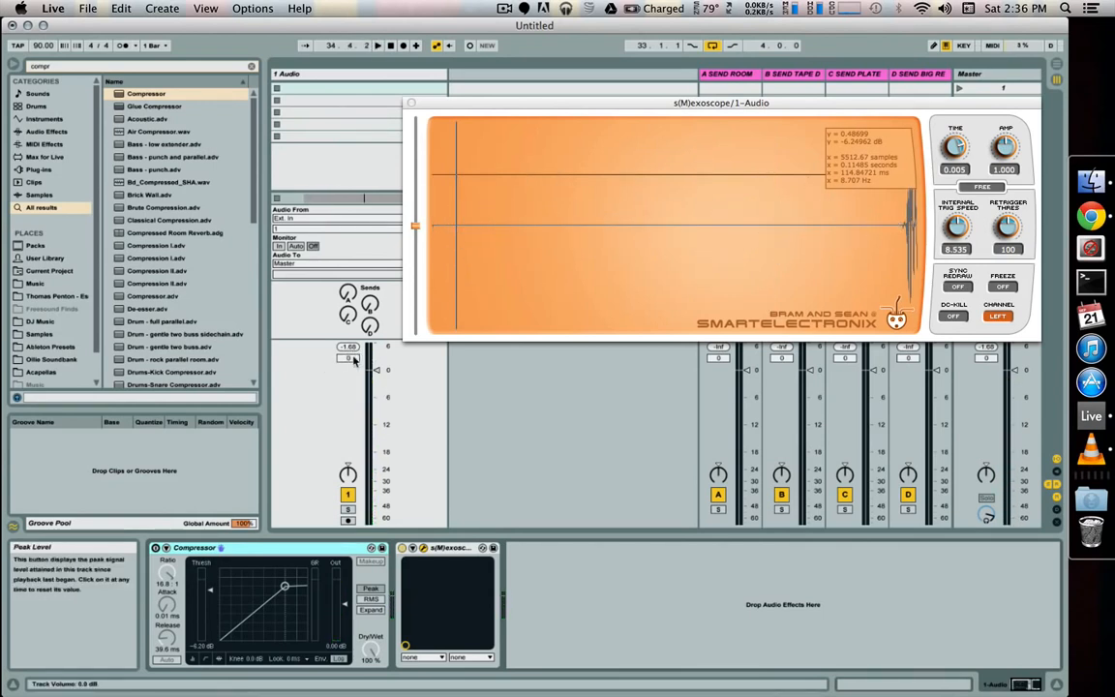
{"action": "left_click", "coordinate": [155, 548]}
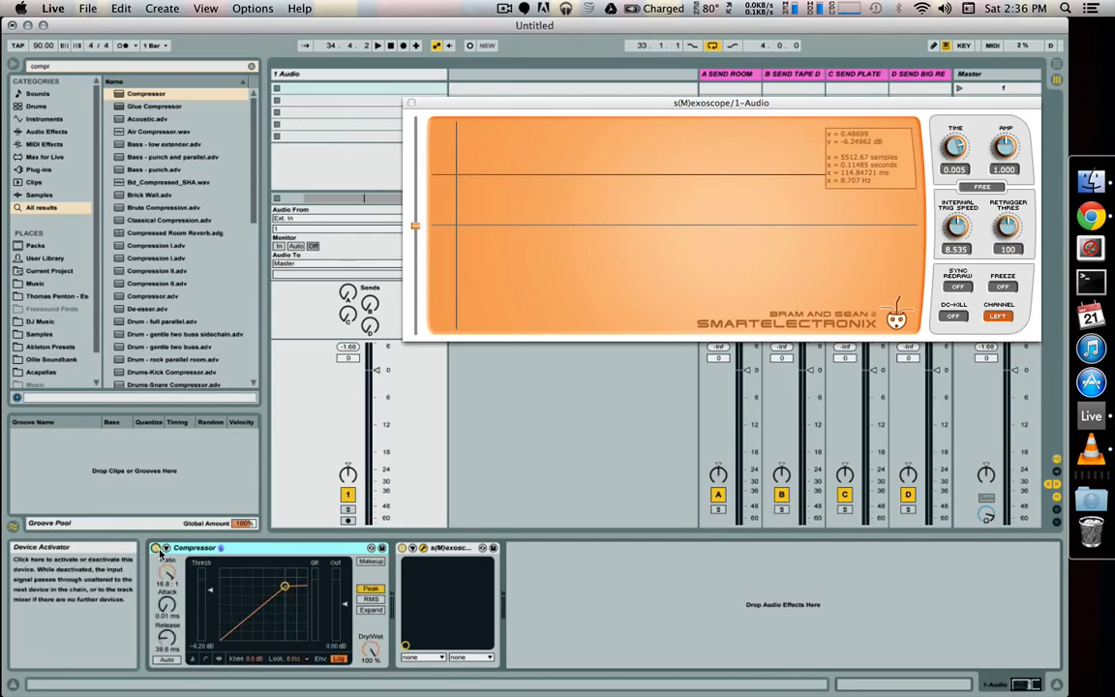
{"action": "key", "text": "space"}
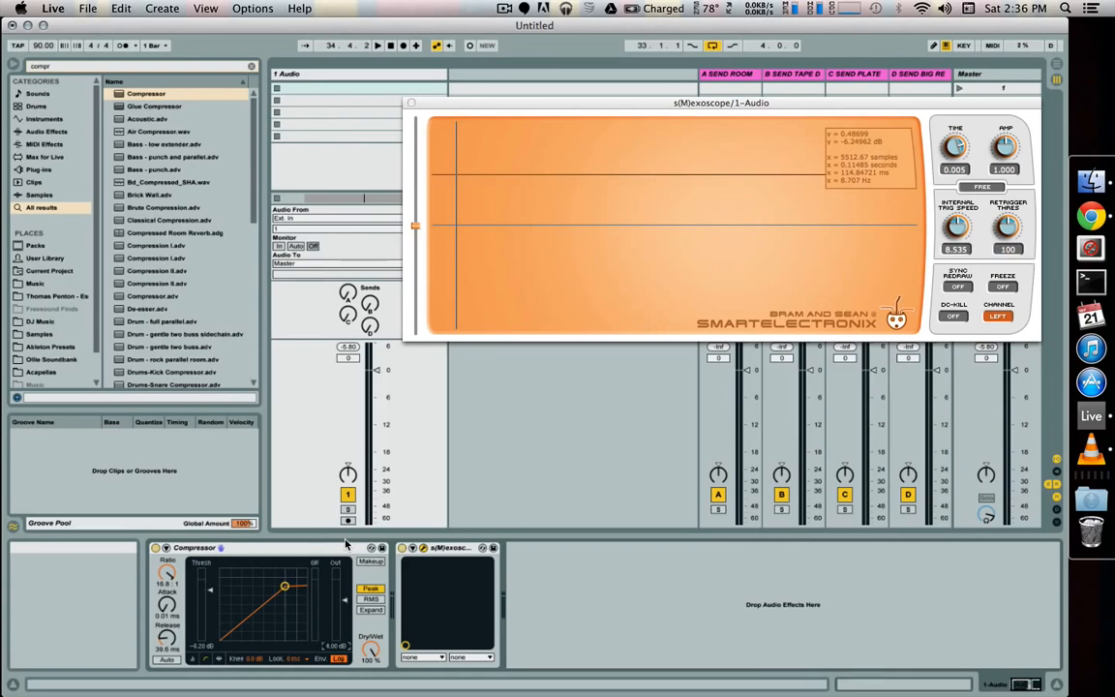
Step: Play the drum loop with the Compressor active and with it bypassed to compare the levels
{"action": "key", "text": "space"}
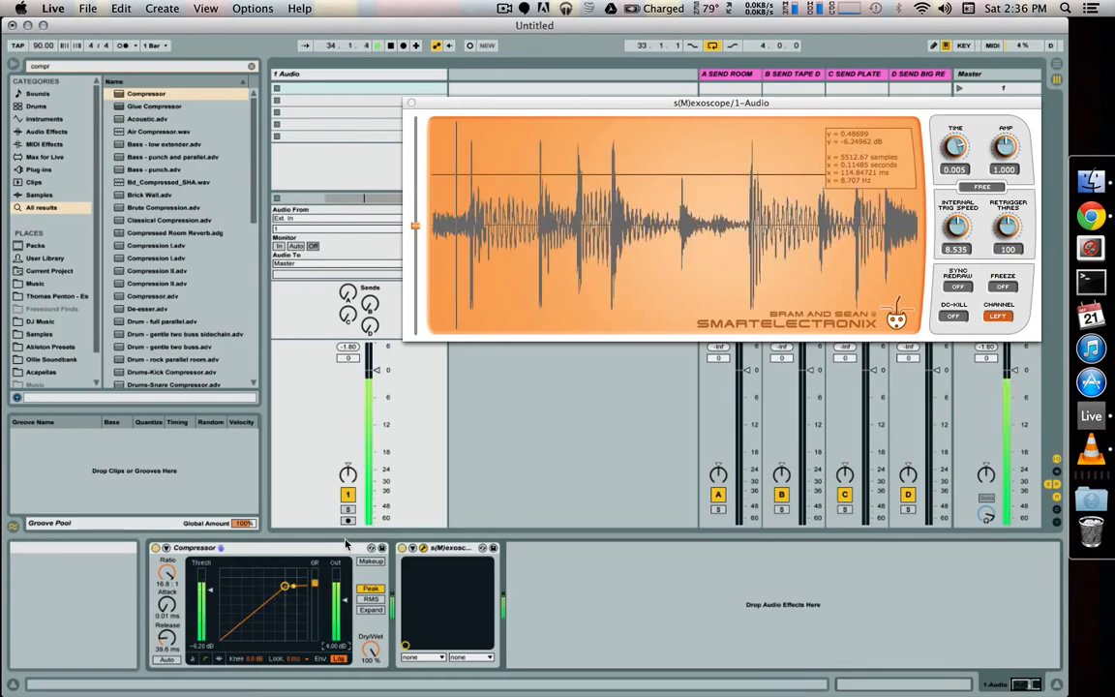
{"action": "key", "text": "space"}
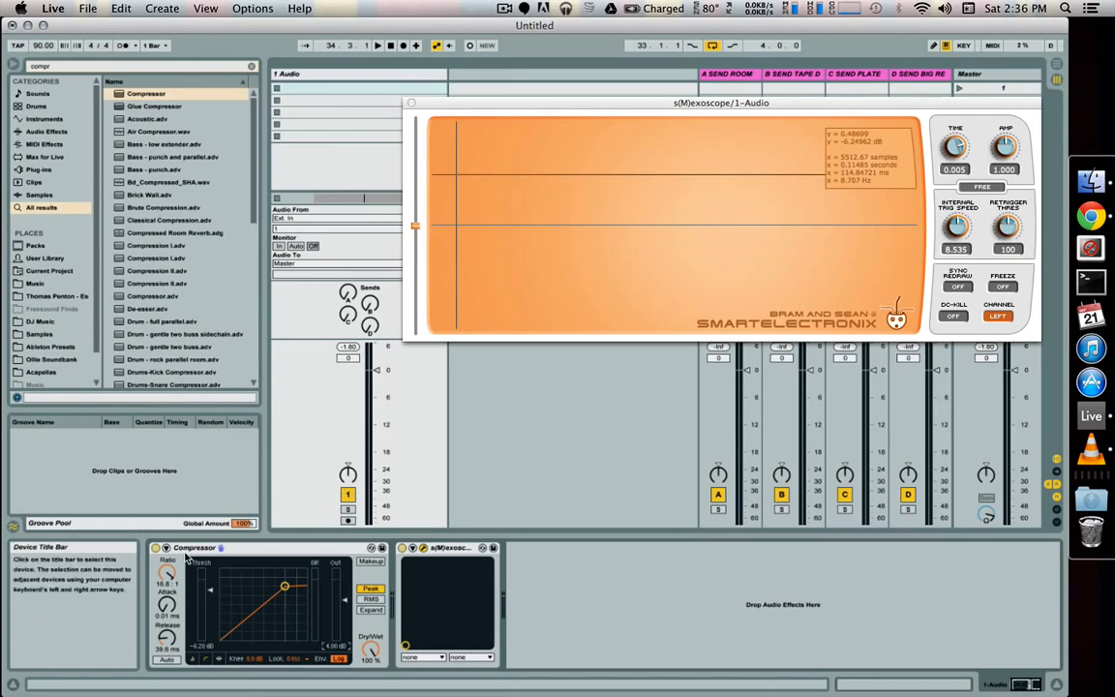
{"action": "key", "text": "0"}
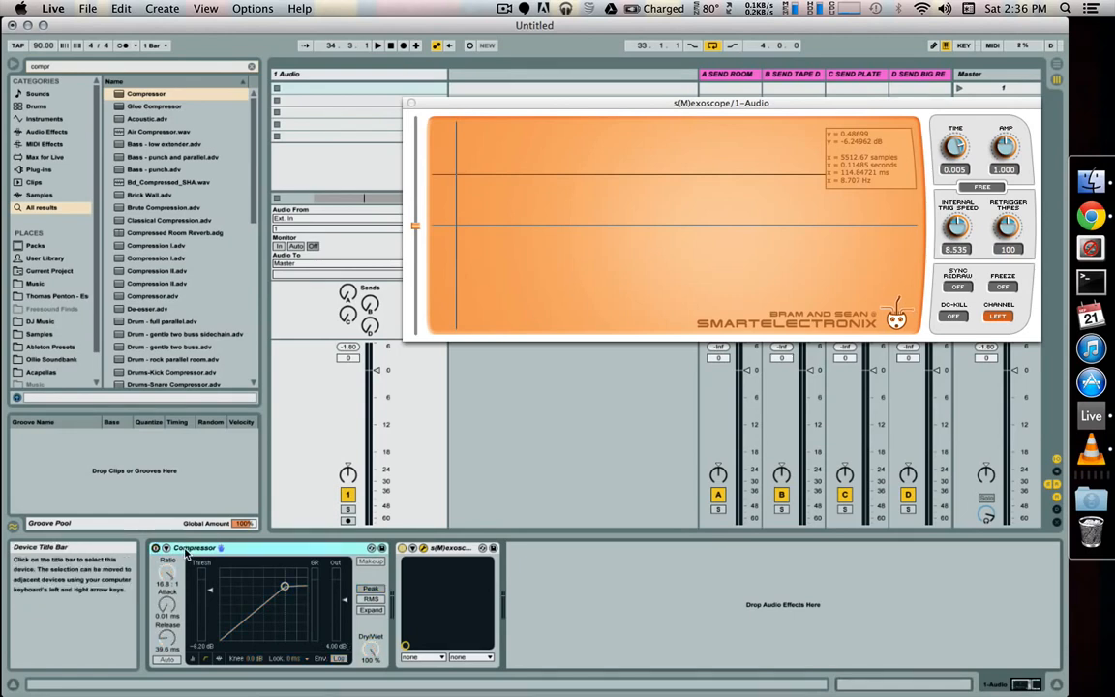
{"action": "key", "text": "space"}
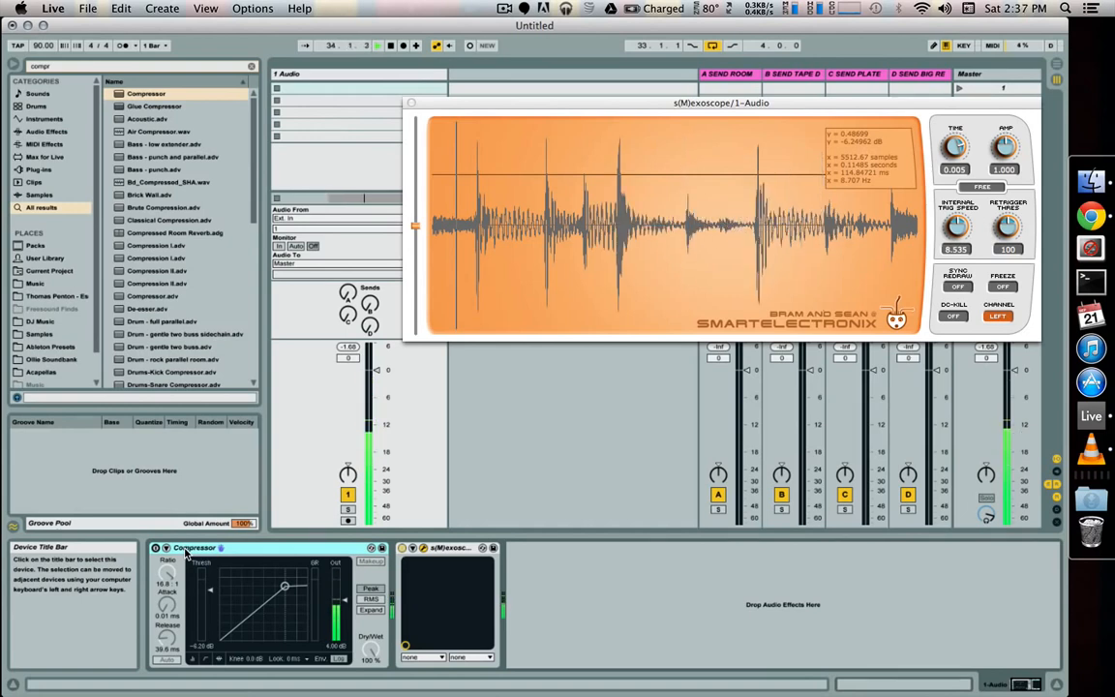
{"action": "key", "text": "0"}
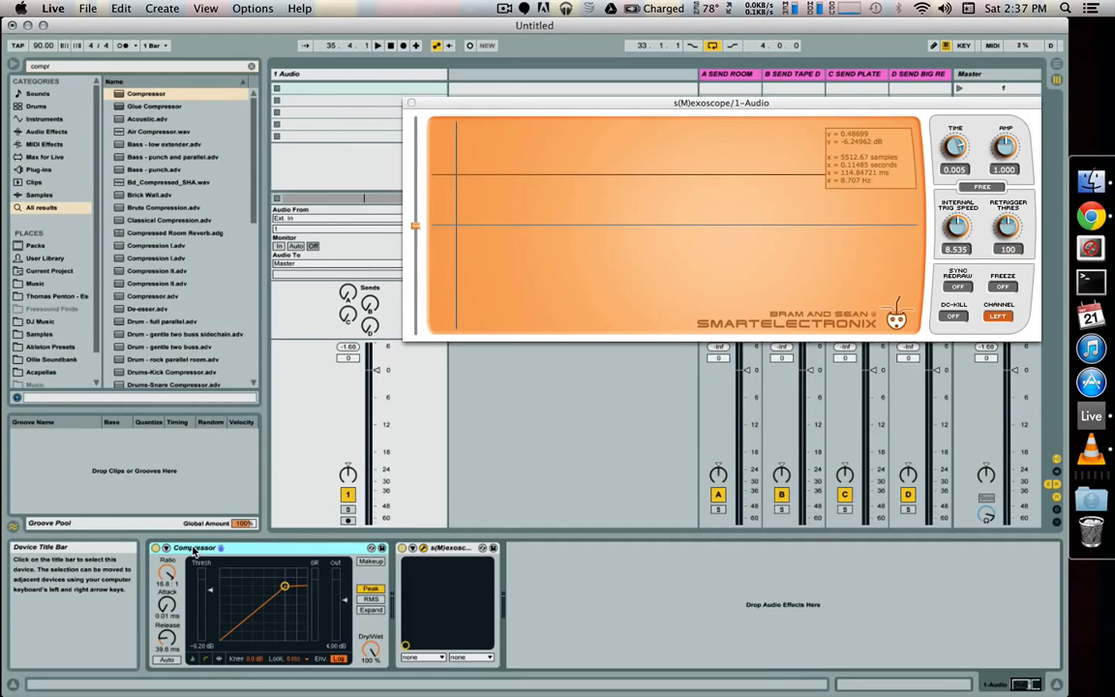
Step: Switch the Compressor off and add a Saturator between it and s(M)exoscope
{"action": "key", "text": "0"}
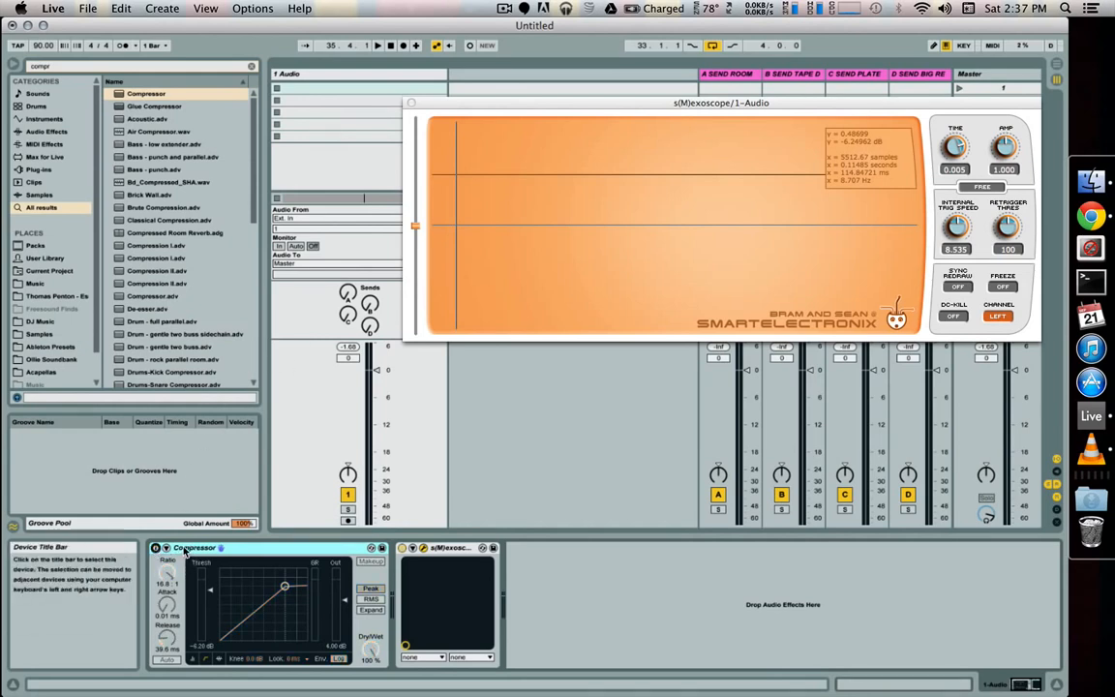
{"action": "key", "text": "super+f"}
{"action": "type", "text": "s"}
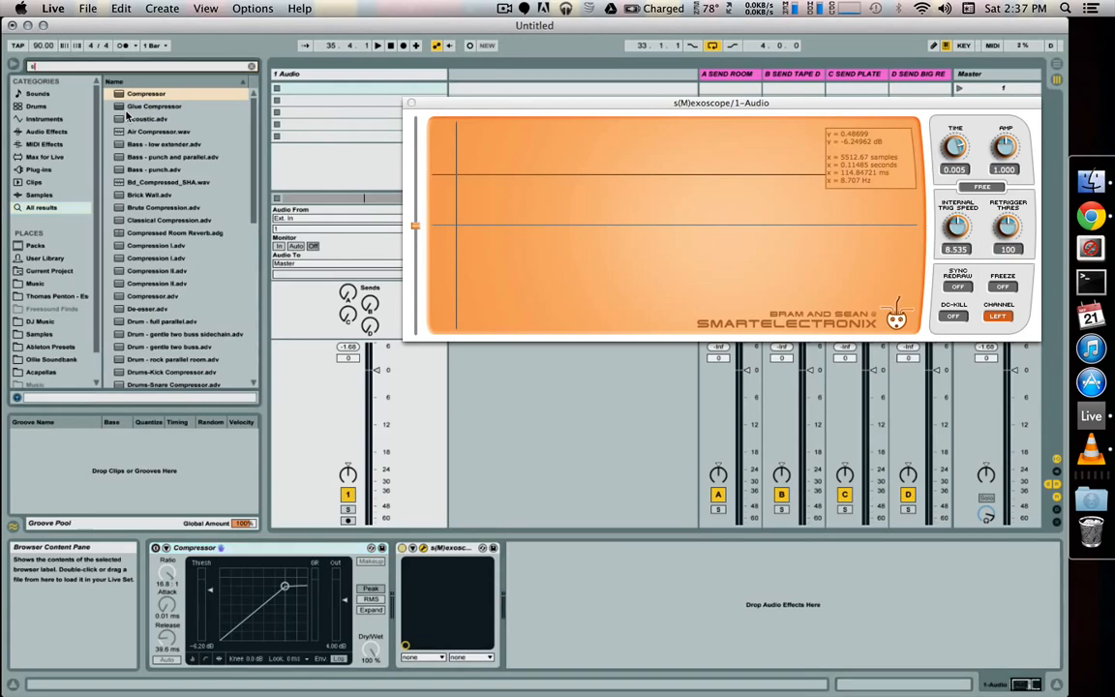
{"action": "type", "text": "atu"}
{"action": "key", "text": "Return"}
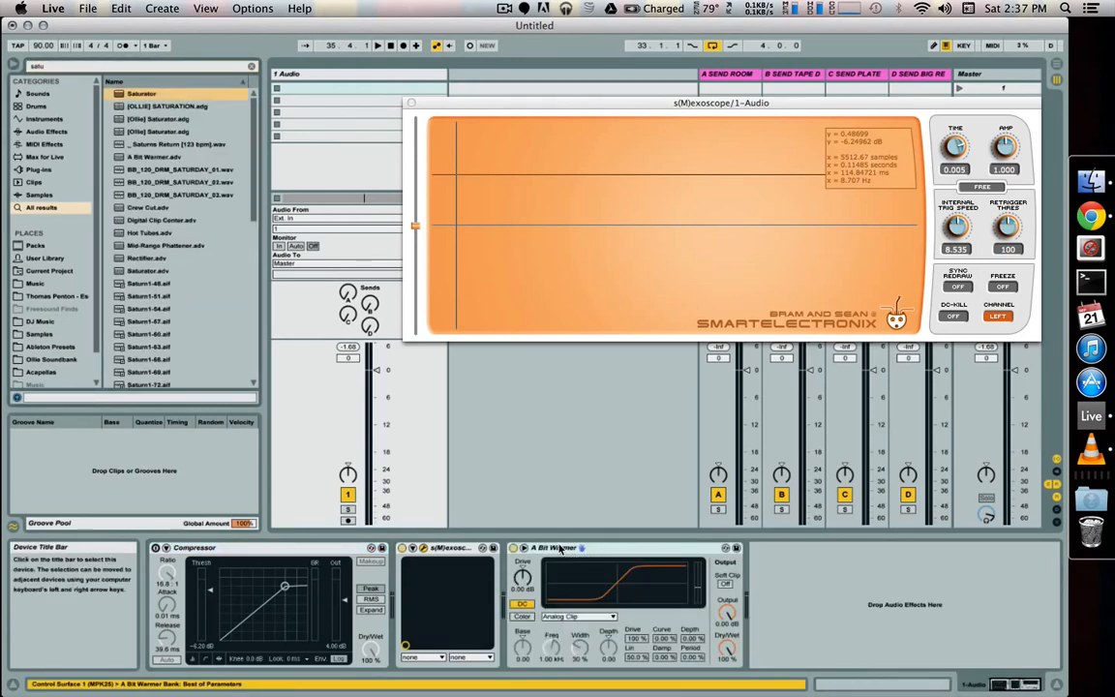
{"action": "left_click_drag", "start_coordinate": [560, 549], "coordinate": [401, 546]}
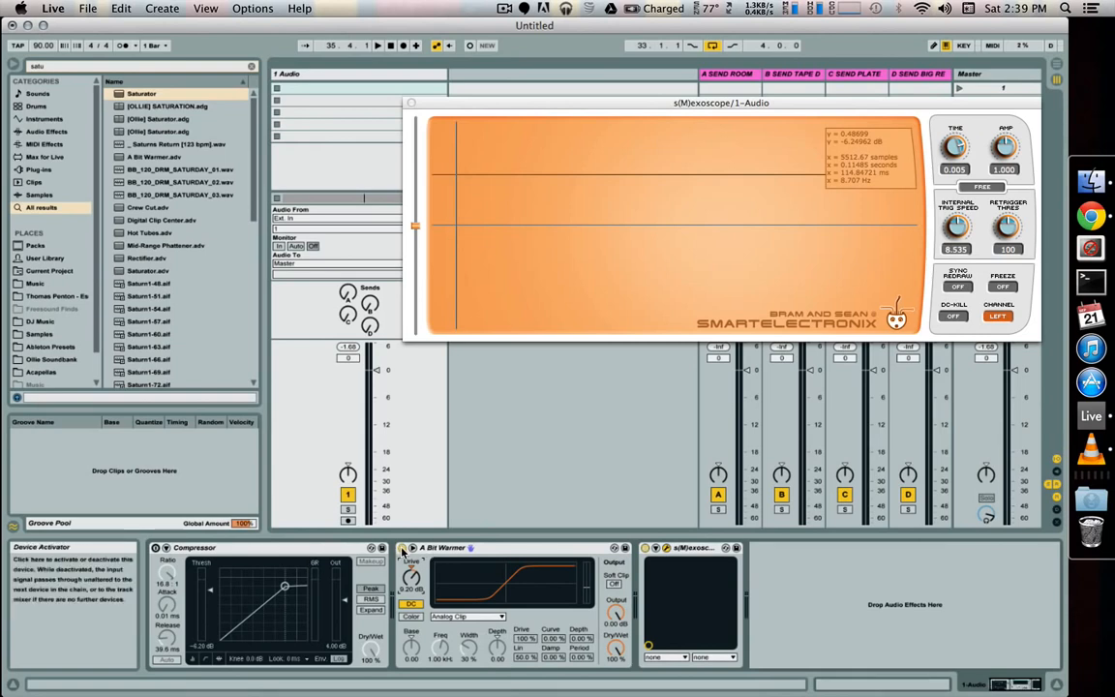
Step: Stop the loop's playback and set the Saturator's output to -6.2 dB
{"action": "key", "text": "space"}
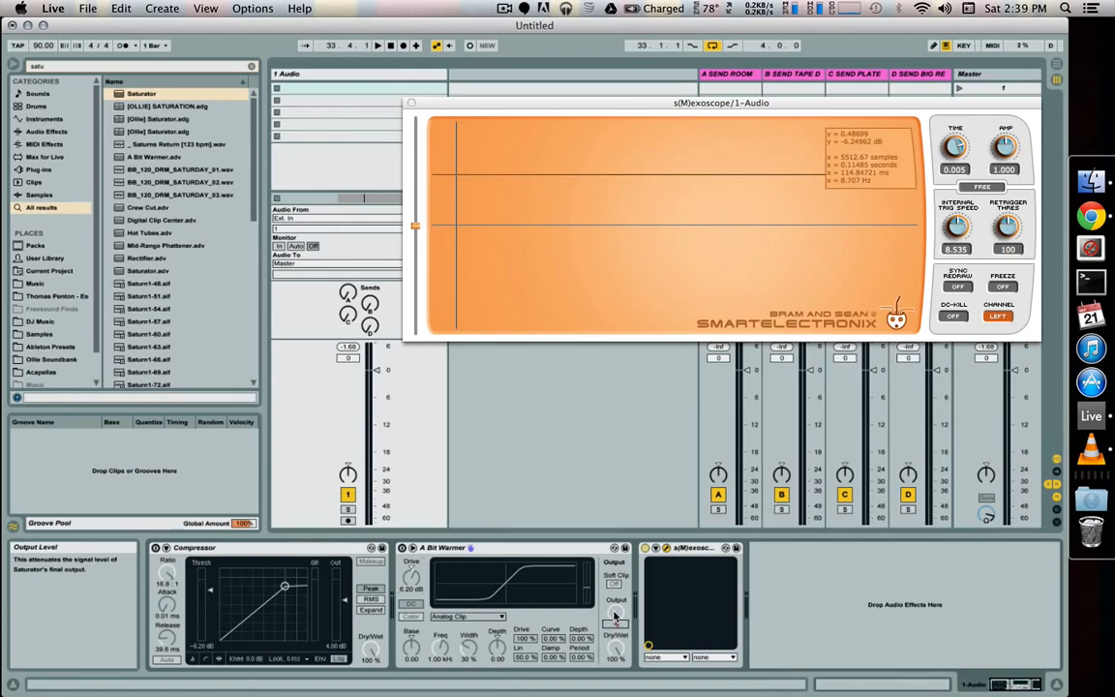
{"action": "type", "text": "-6.2"}
{"action": "key", "text": "Return"}
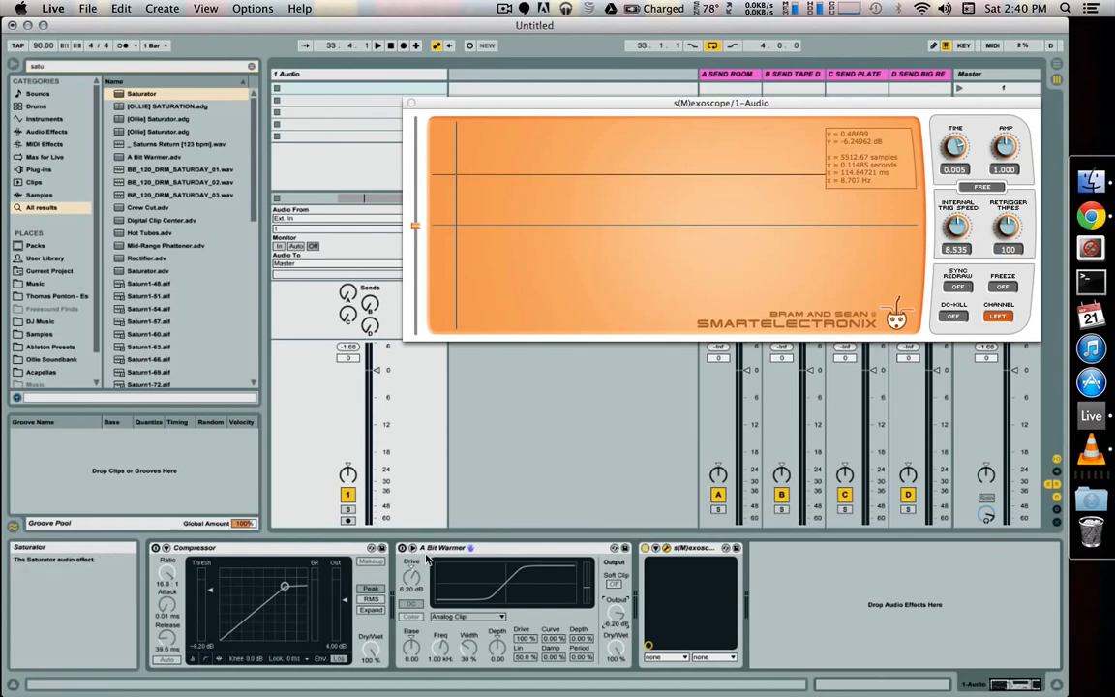
Step: Play the loop while toggling the Saturator off and on to compare the waveforms and peak levels
{"action": "key", "text": "space"}
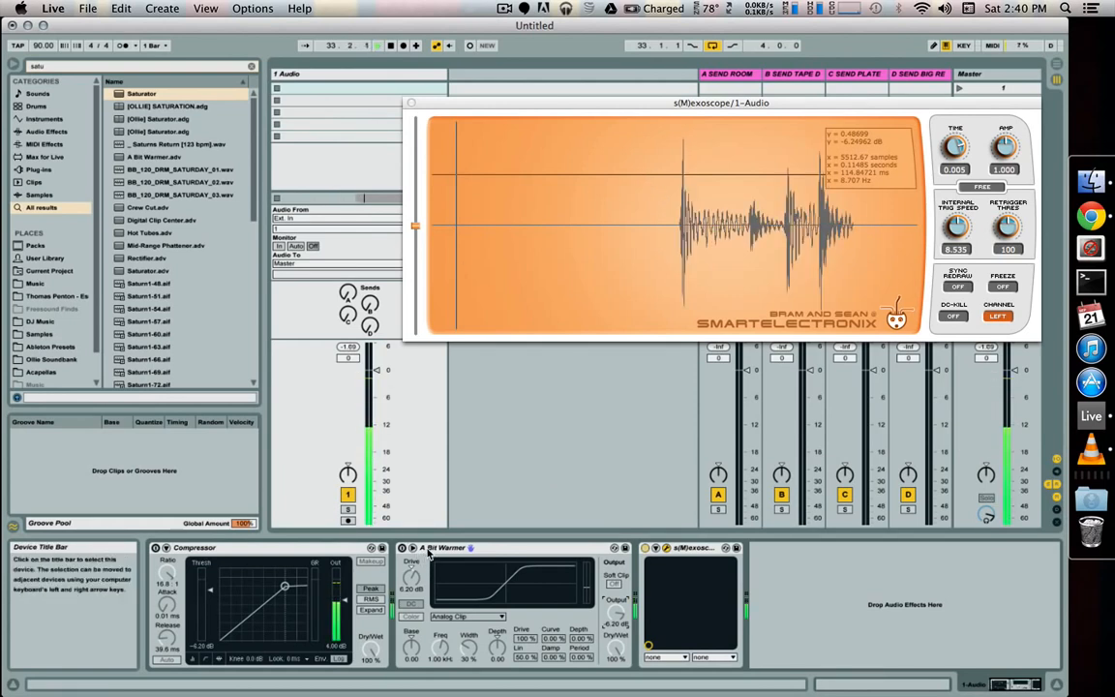
{"action": "left_click", "coordinate": [428, 551]}
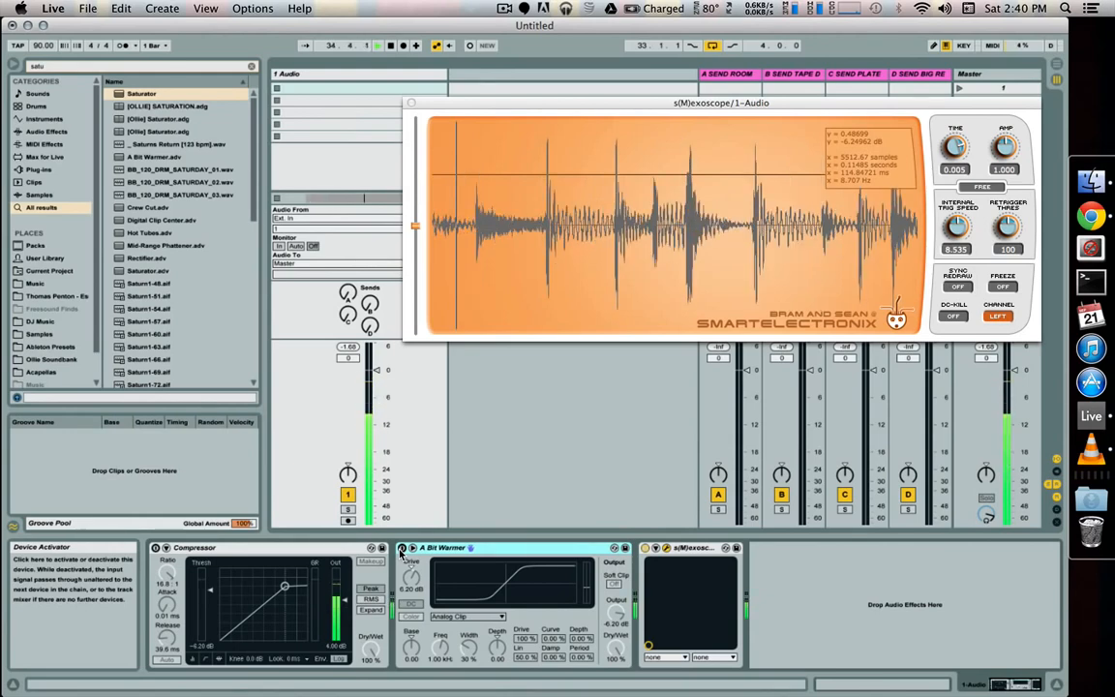
{"action": "left_click", "coordinate": [402, 551]}
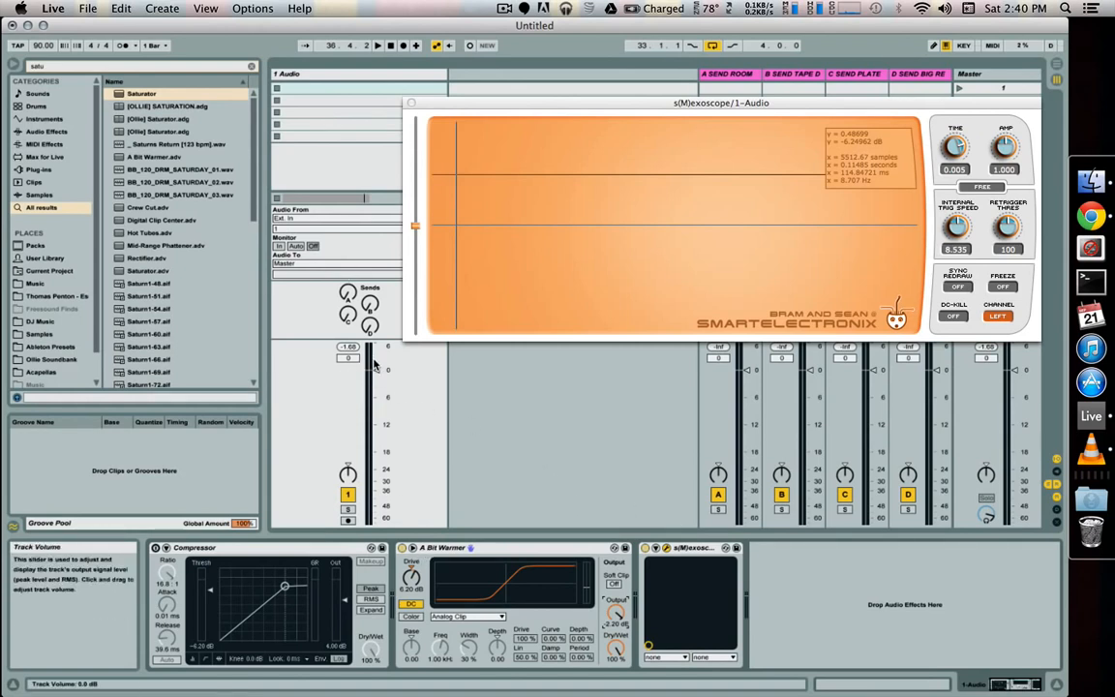
{"action": "left_click", "coordinate": [435, 553]}
{"action": "key", "text": "0"}
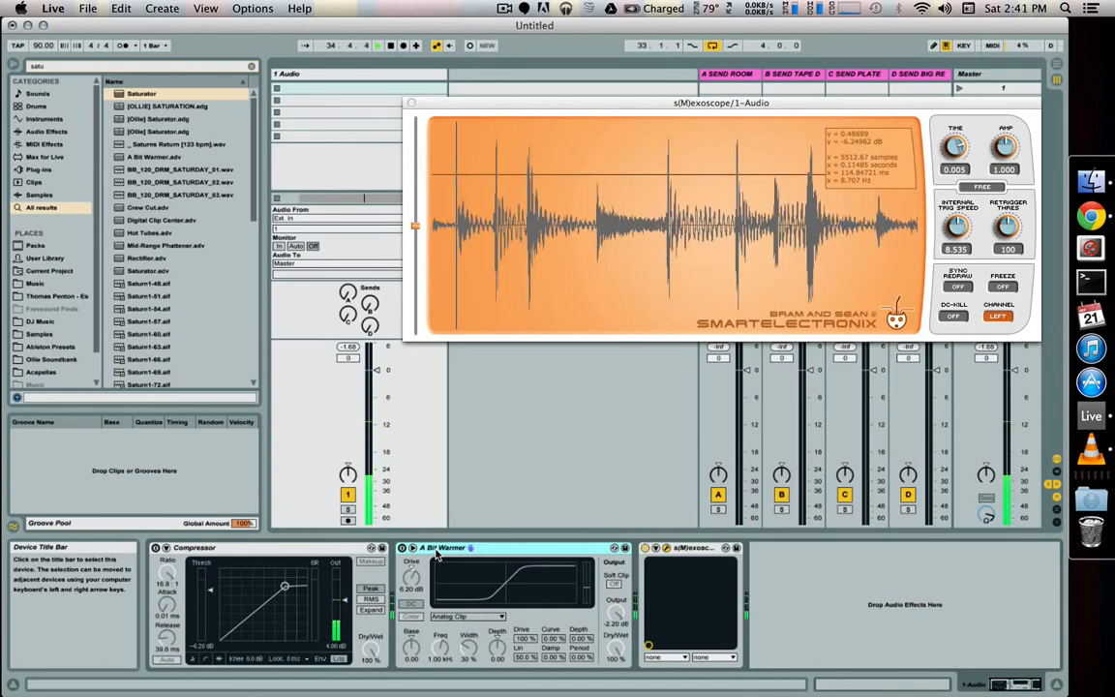
{"action": "key", "text": "0"}
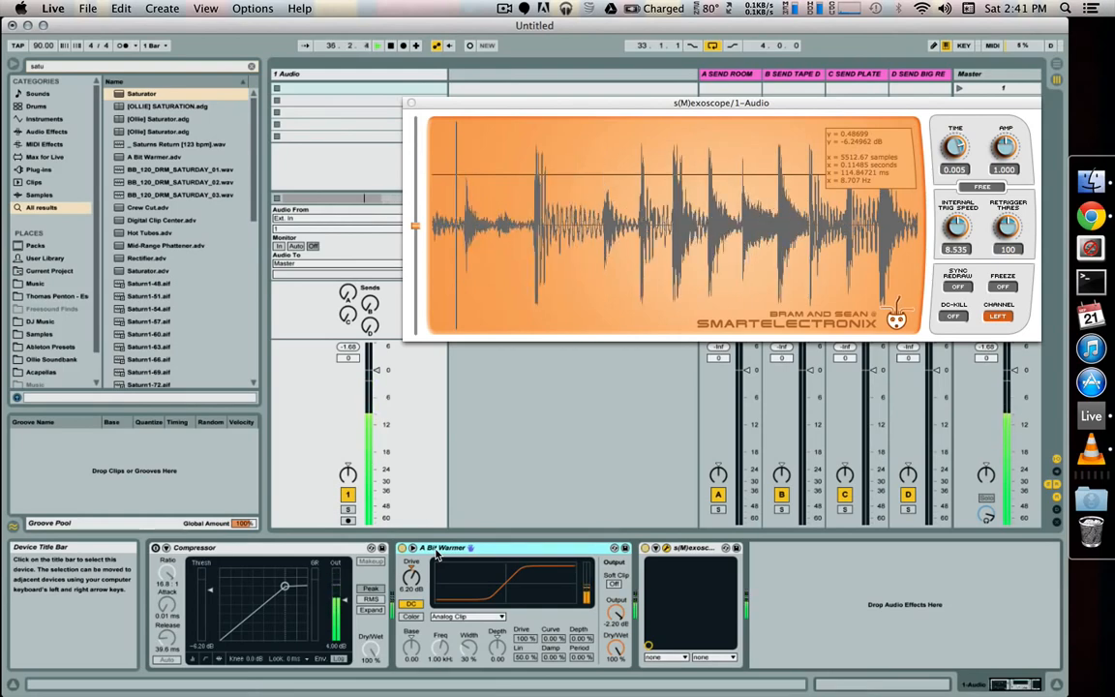
{"action": "key", "text": "space"}
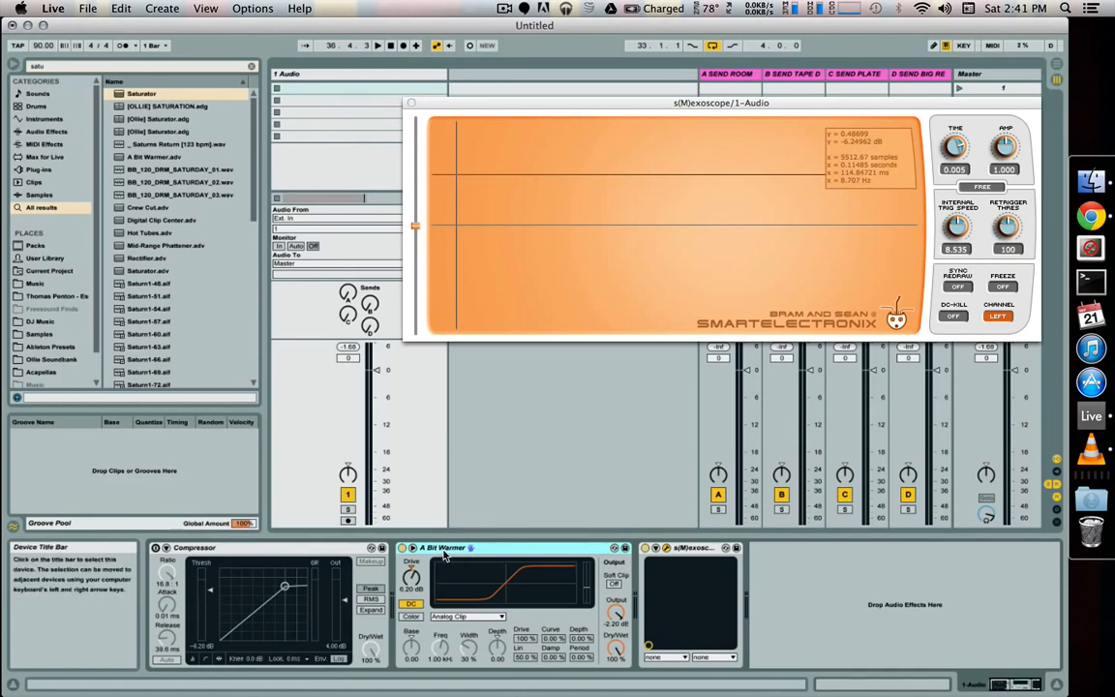
Step: Add an Audio Effect Rack at the start of the track's device chain, before the Compressor
{"action": "key", "text": "super+f"}
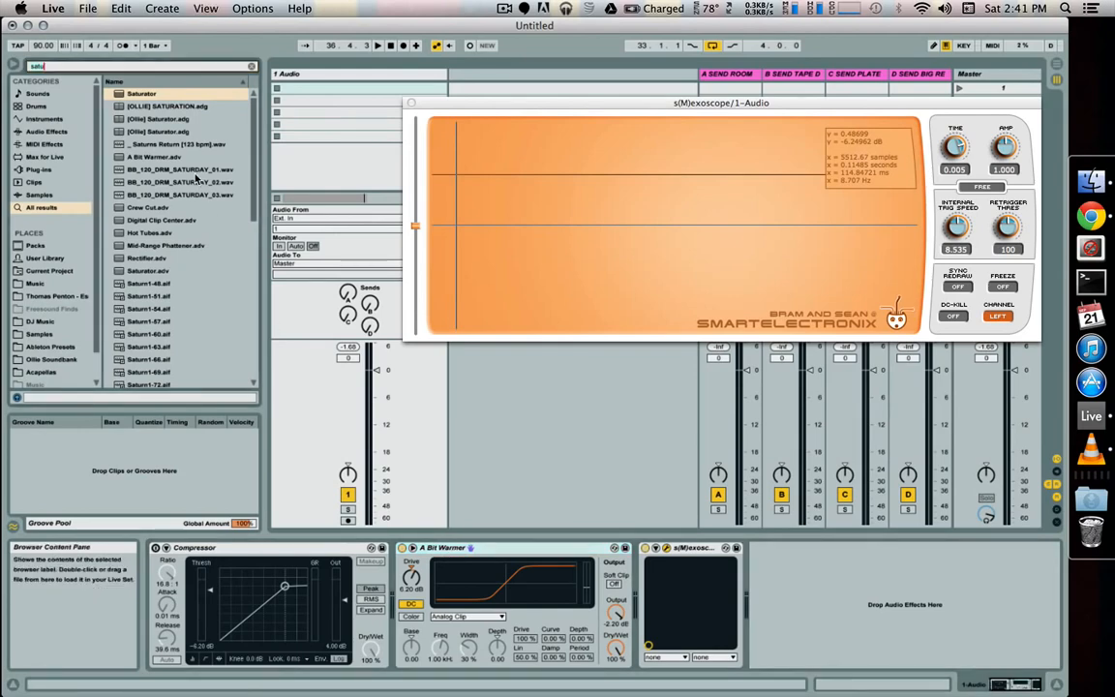
{"action": "type", "text": "audio"}
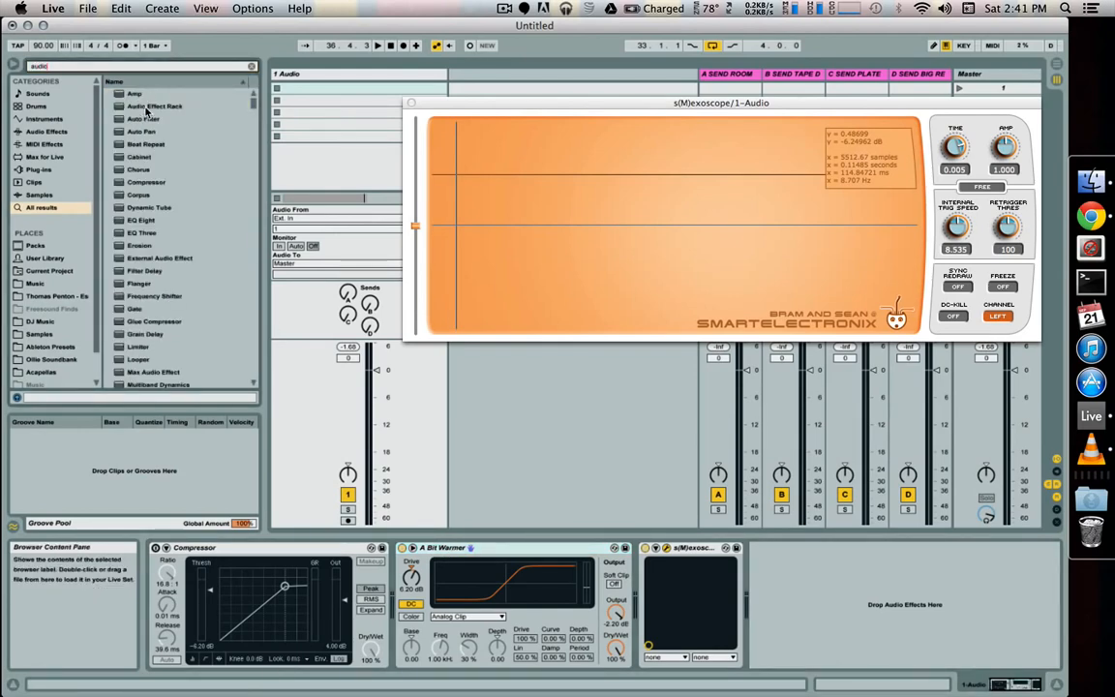
{"action": "left_click_drag", "start_coordinate": [145, 106], "coordinate": [162, 559]}
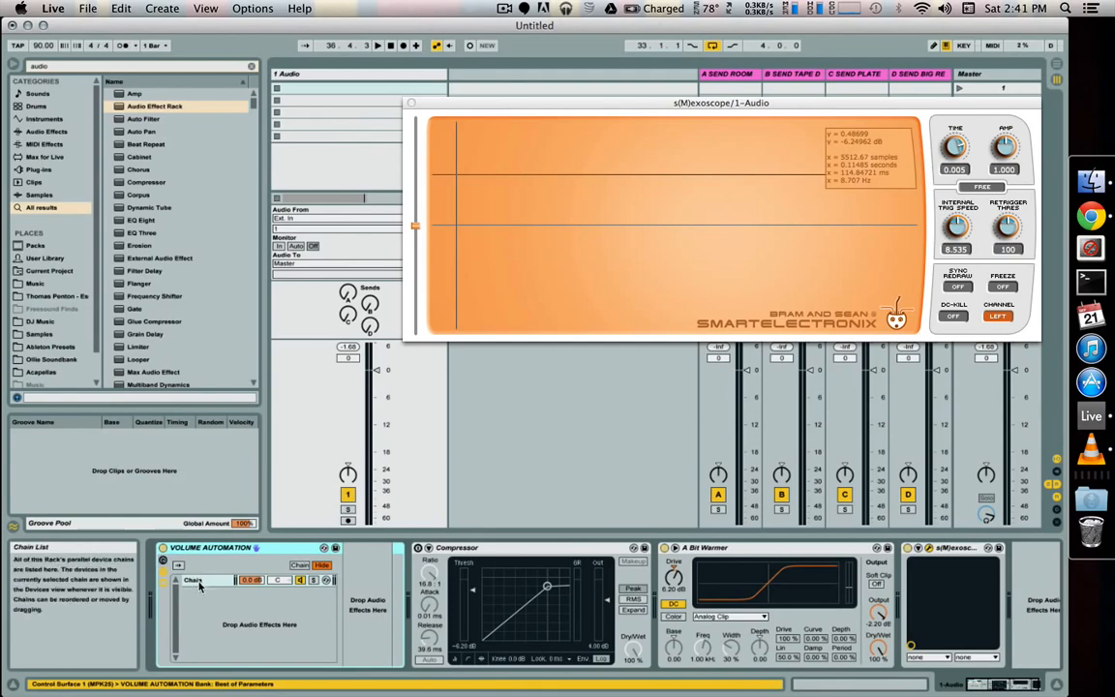
Step: Create a second chain in the rack, placing the Compressor in the first chain and the Saturator in the second
{"action": "left_click", "coordinate": [198, 582]}
{"action": "key", "text": "super+d"}
{"action": "left_click_drag", "start_coordinate": [482, 548], "coordinate": [225, 584]}
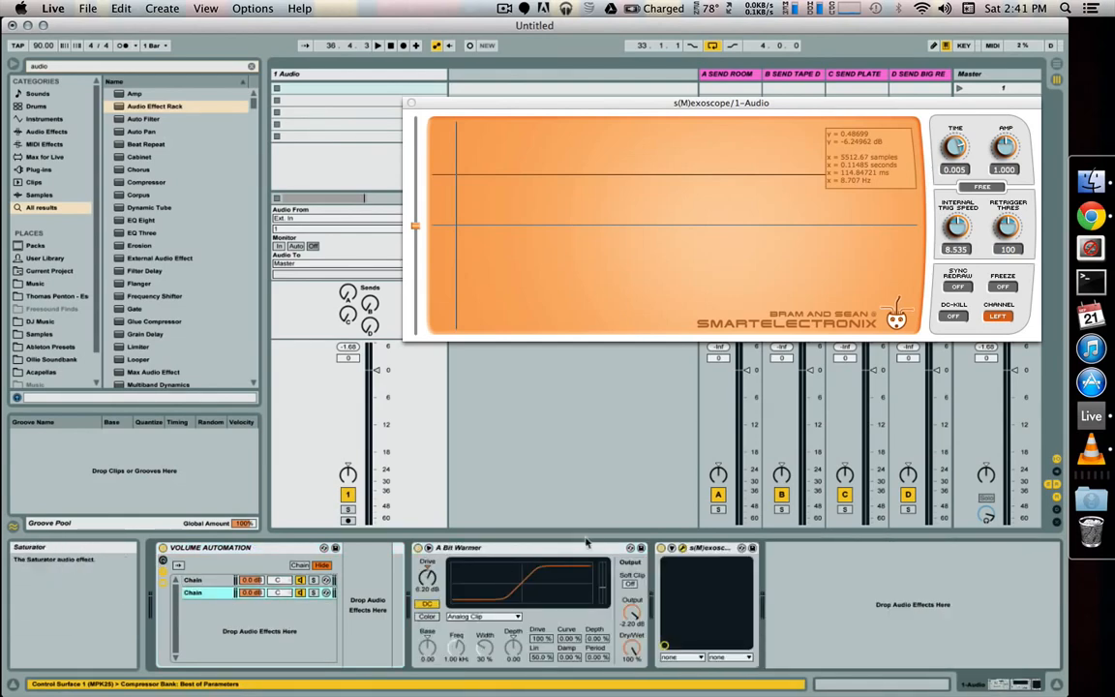
{"action": "left_click_drag", "start_coordinate": [584, 549], "coordinate": [199, 593]}
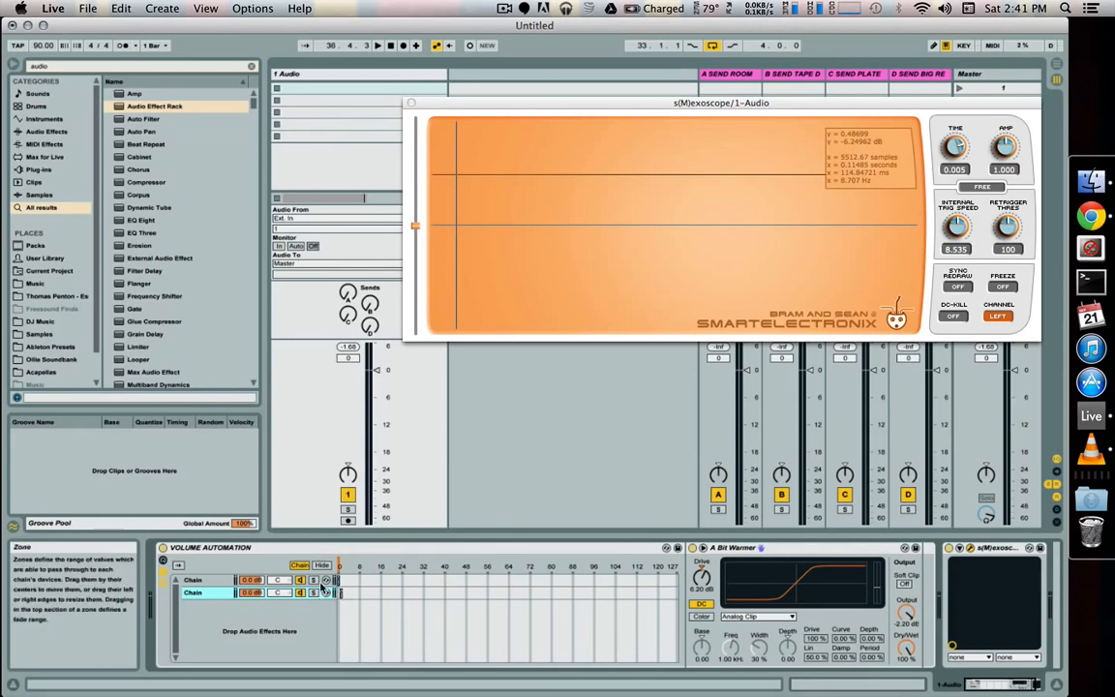
Step: Map the rack's chain selector to Macro 1 and set the mapping's maximum to 1
{"action": "right_click", "coordinate": [344, 566]}
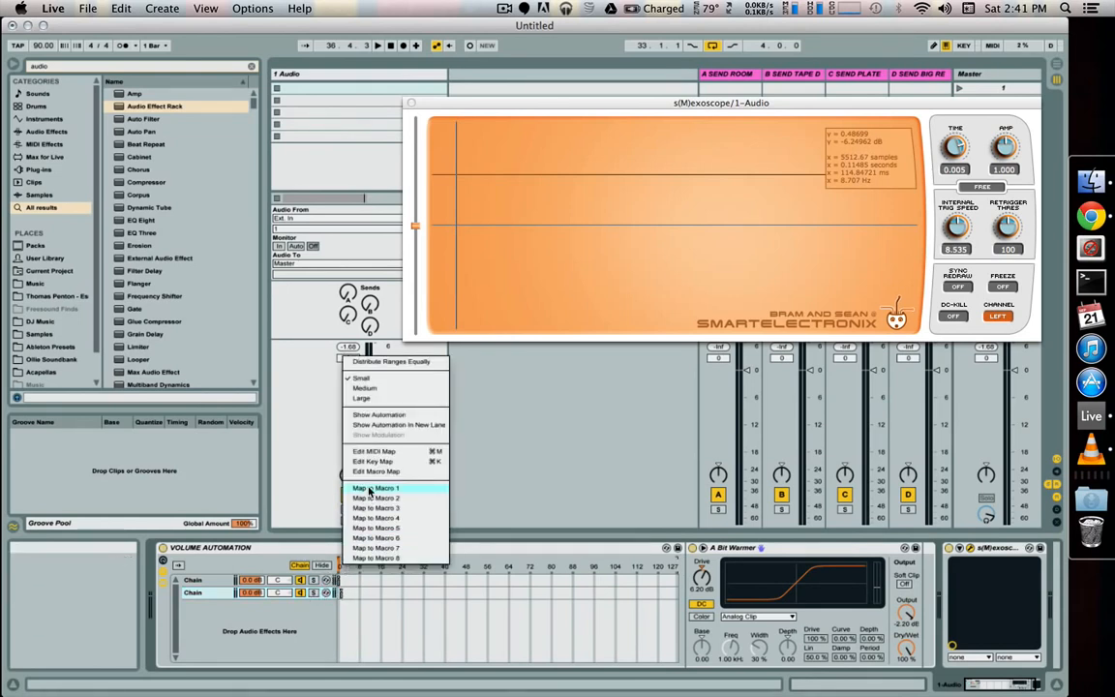
{"action": "left_click", "coordinate": [363, 488]}
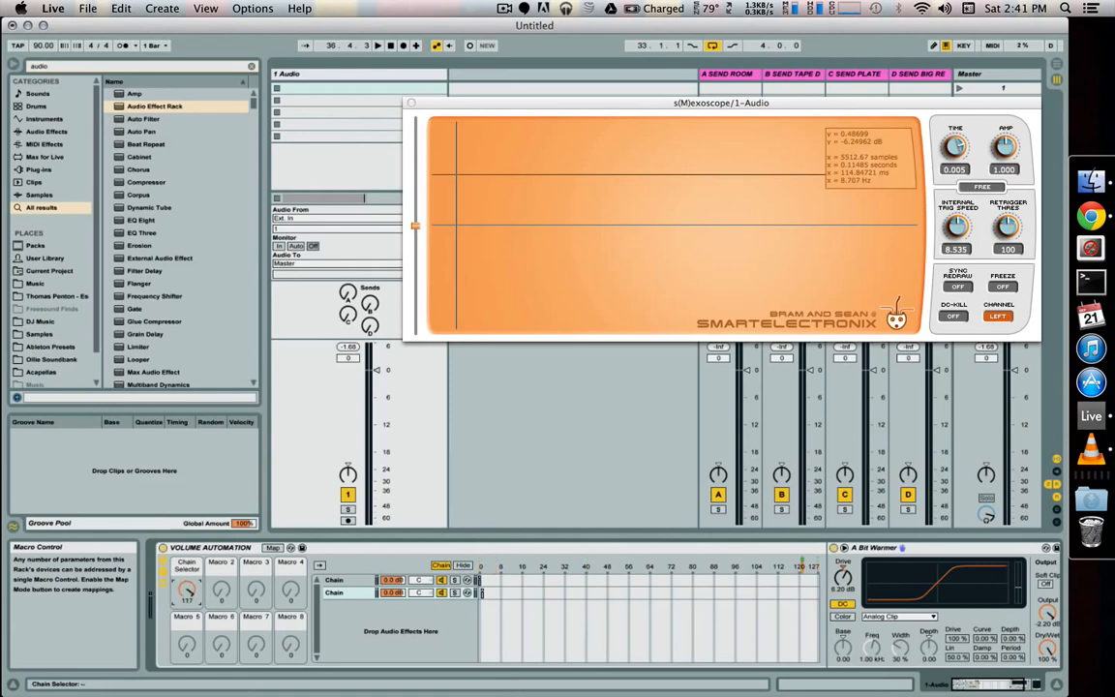
{"action": "left_click", "coordinate": [275, 549]}
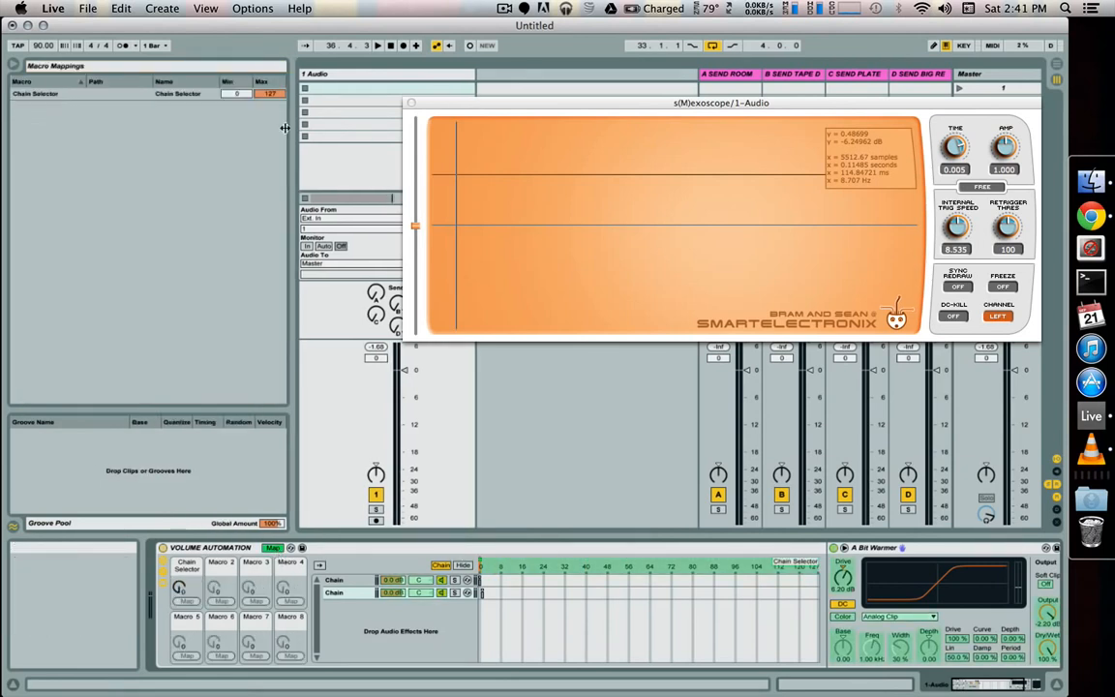
{"action": "left_click", "coordinate": [269, 95]}
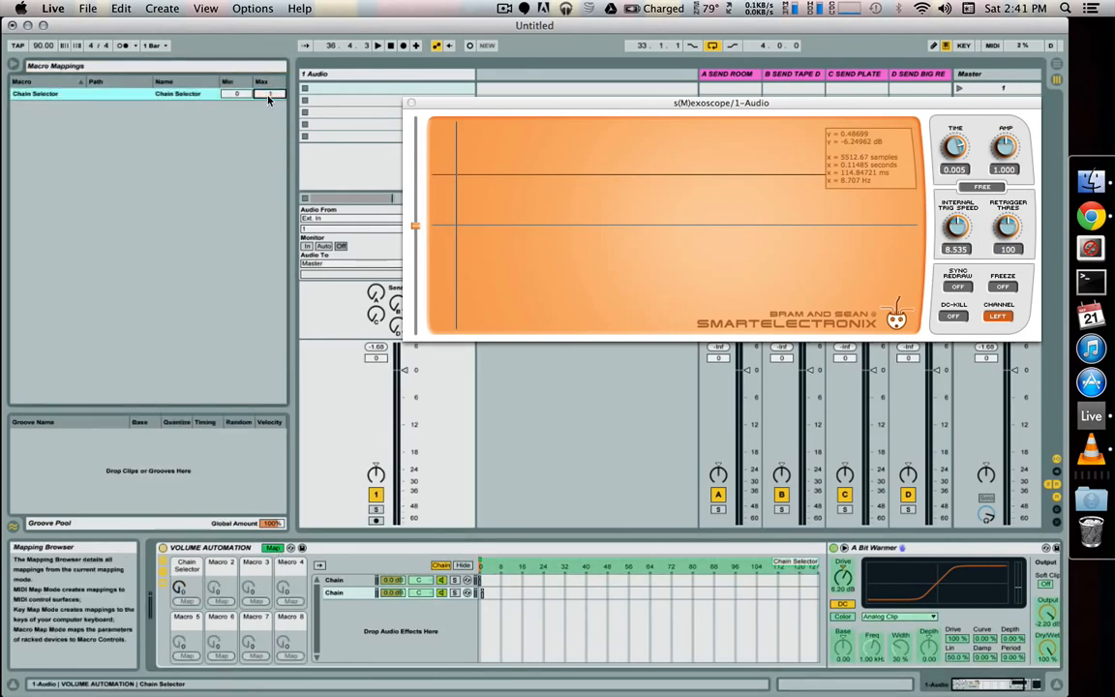
{"action": "left_click_drag", "start_coordinate": [179, 588], "coordinate": [180, 549]}
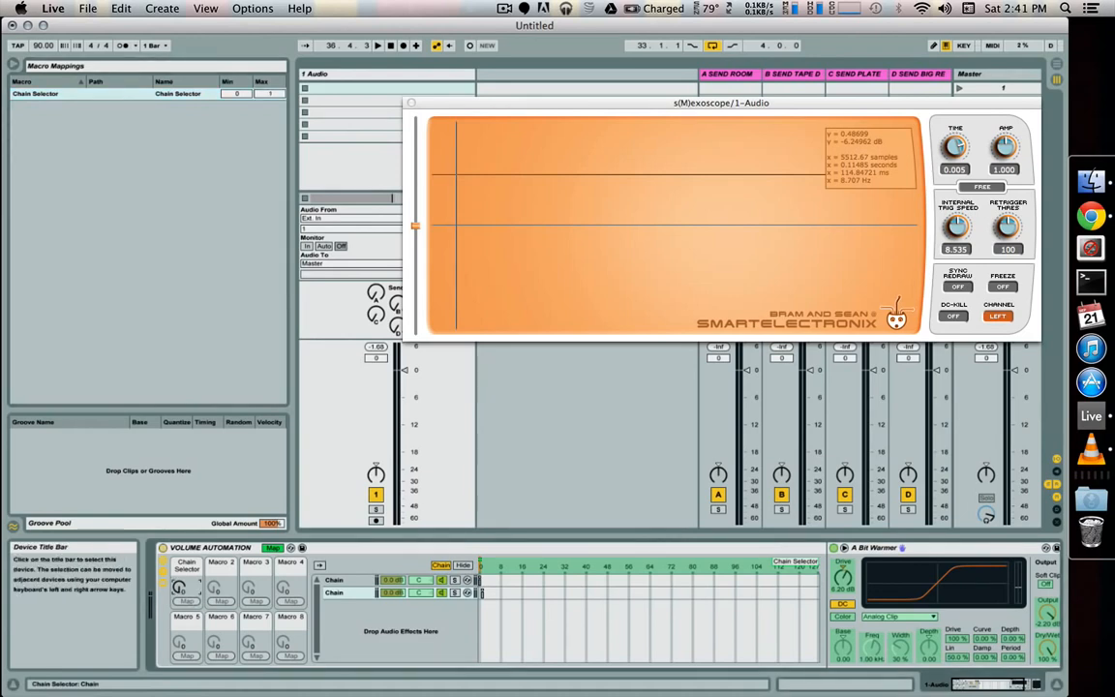
Step: Rename the rack's two chains as Compressor and Saturator, and leave the macro mapping mode
{"action": "left_click", "coordinate": [350, 582]}
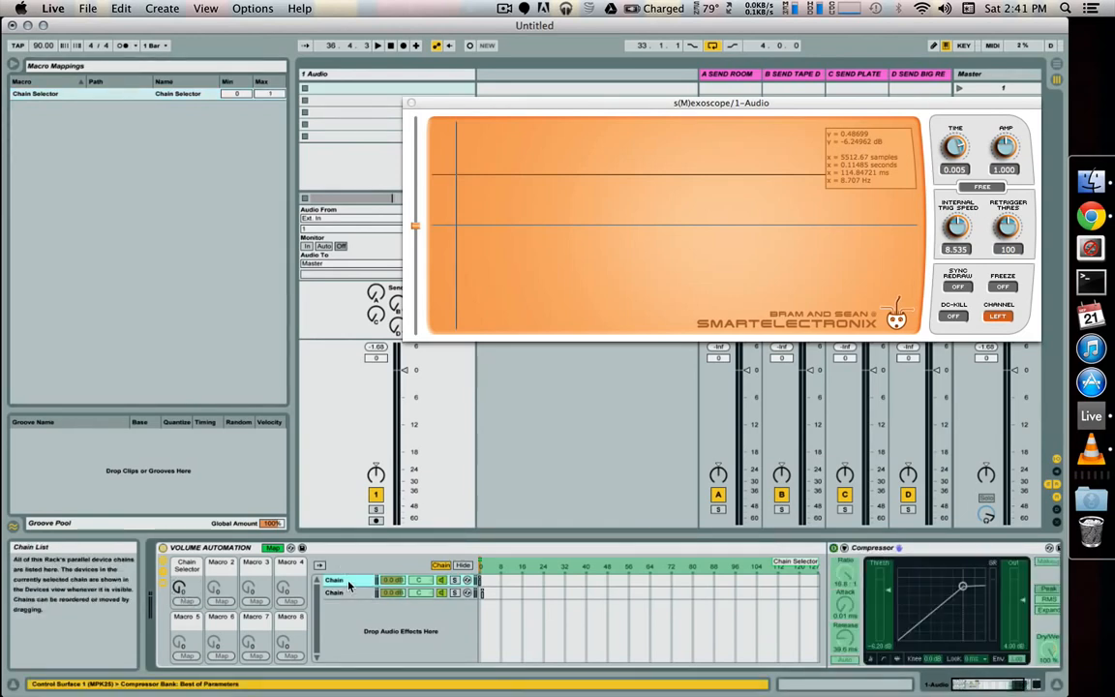
{"action": "key", "text": "super+r"}
{"action": "type", "text": "Compressor"}
{"action": "key", "text": "Return"}
{"action": "left_click", "coordinate": [343, 592]}
{"action": "key", "text": "super+r"}
{"action": "type", "text": "Sa"}
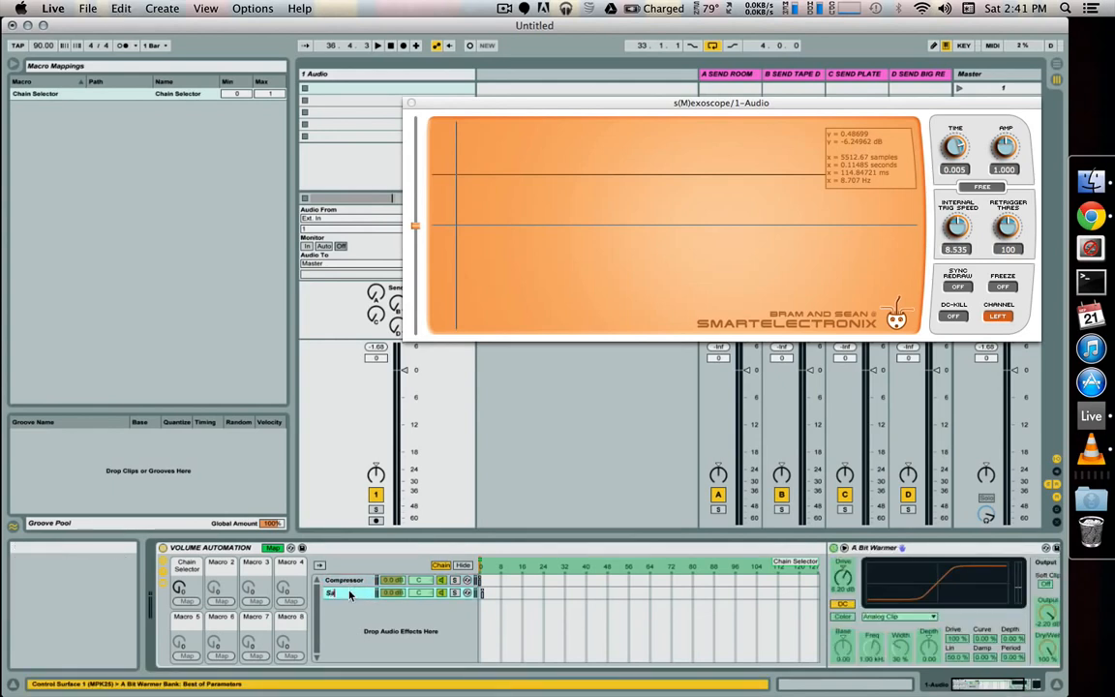
{"action": "type", "text": "turat"}
{"action": "type", "text": "or"}
{"action": "key", "text": "Return"}
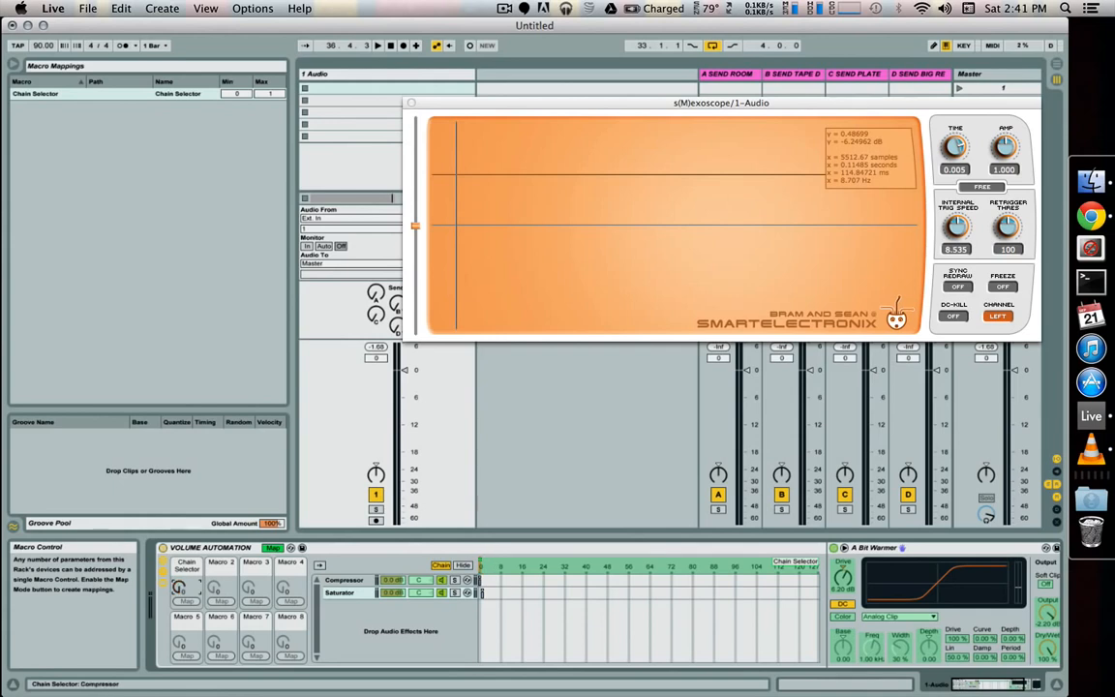
{"action": "left_click", "coordinate": [273, 548]}
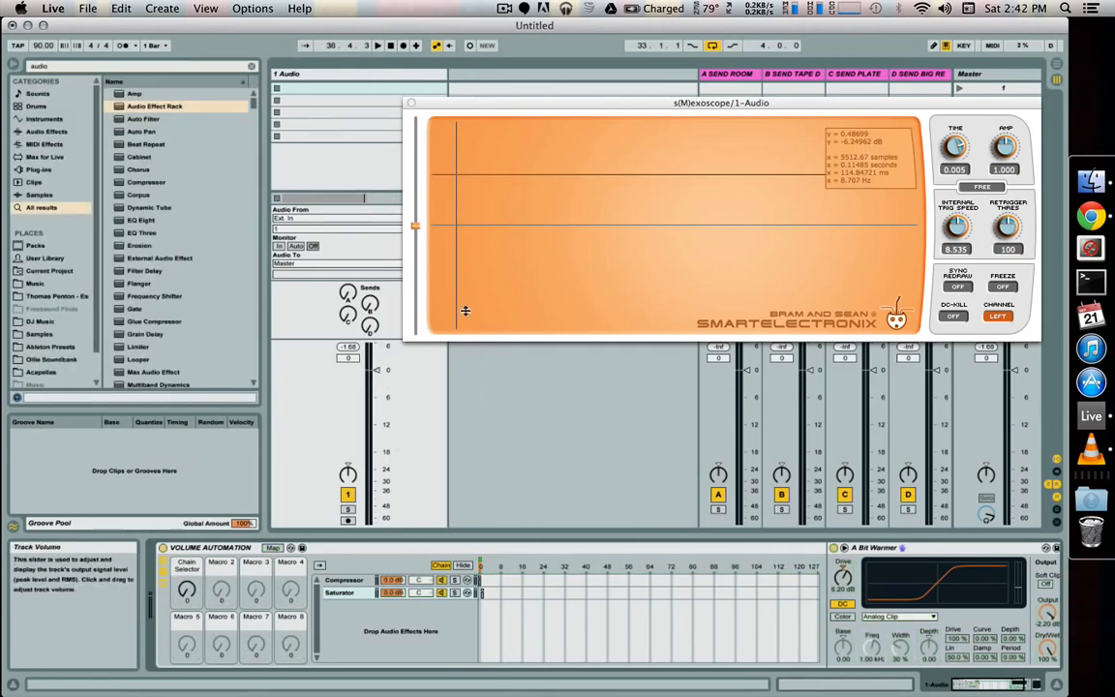
Step: Play the loop and use the Chain Selector macro to compare the Compressor and Saturator chains
{"action": "left_click", "coordinate": [190, 600]}
{"action": "key", "text": "space"}
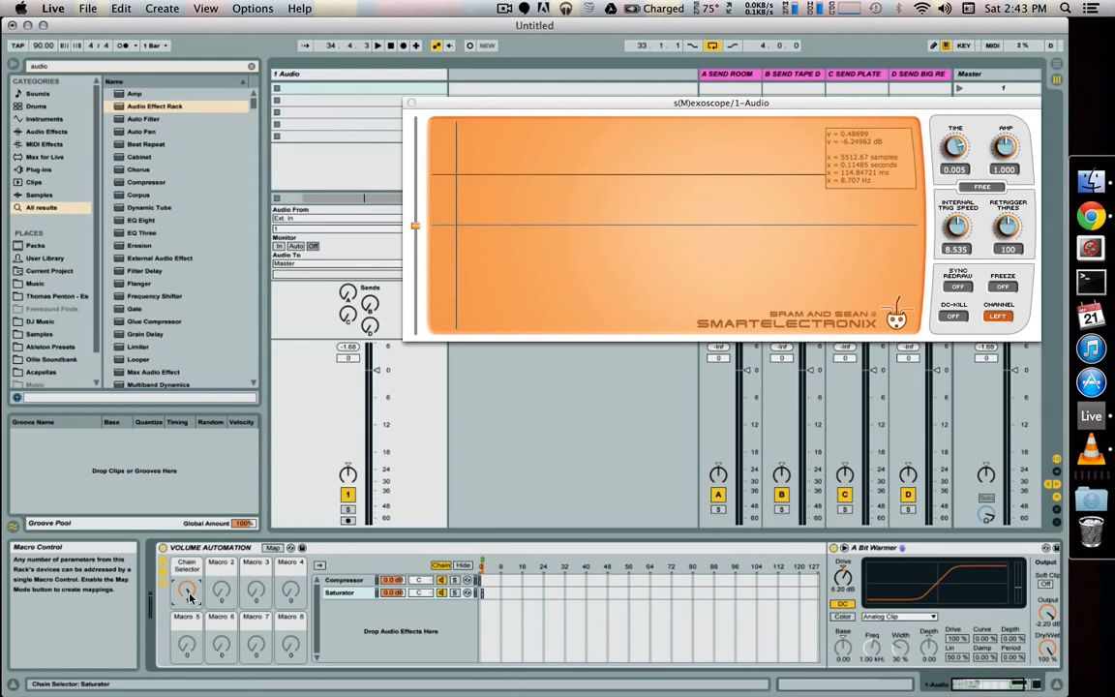
Step: Collapse the VOLUME AUTOMATION rack and select the s(M)exoscope device on the audio track
{"action": "double_click", "coordinate": [230, 549]}
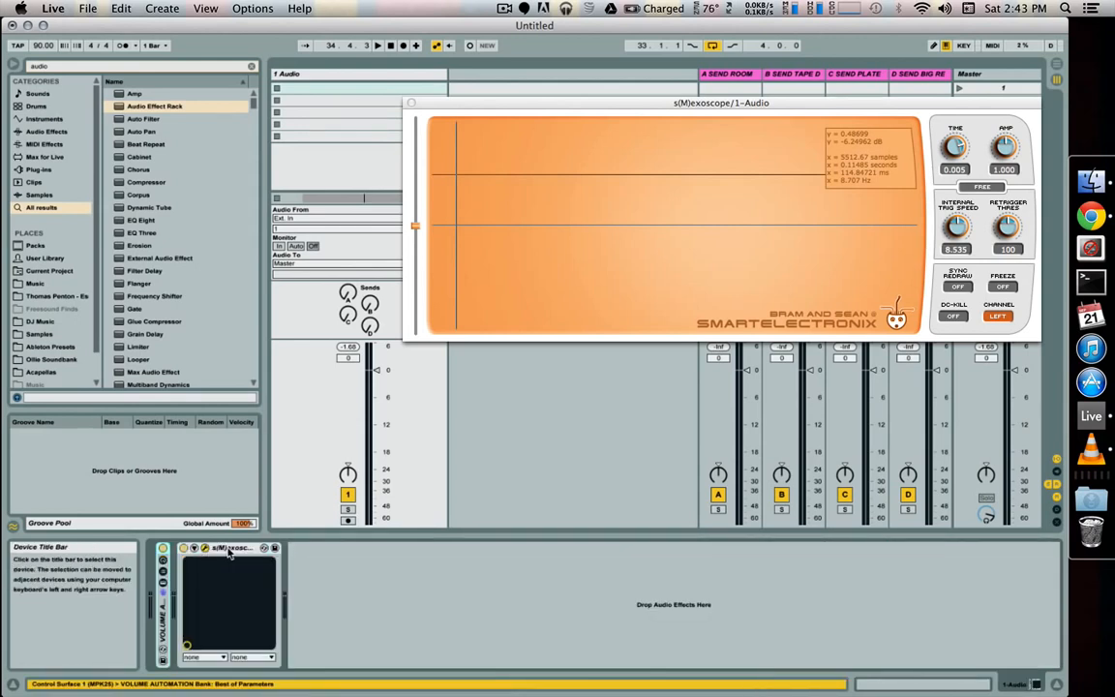
{"action": "left_click", "coordinate": [230, 548]}
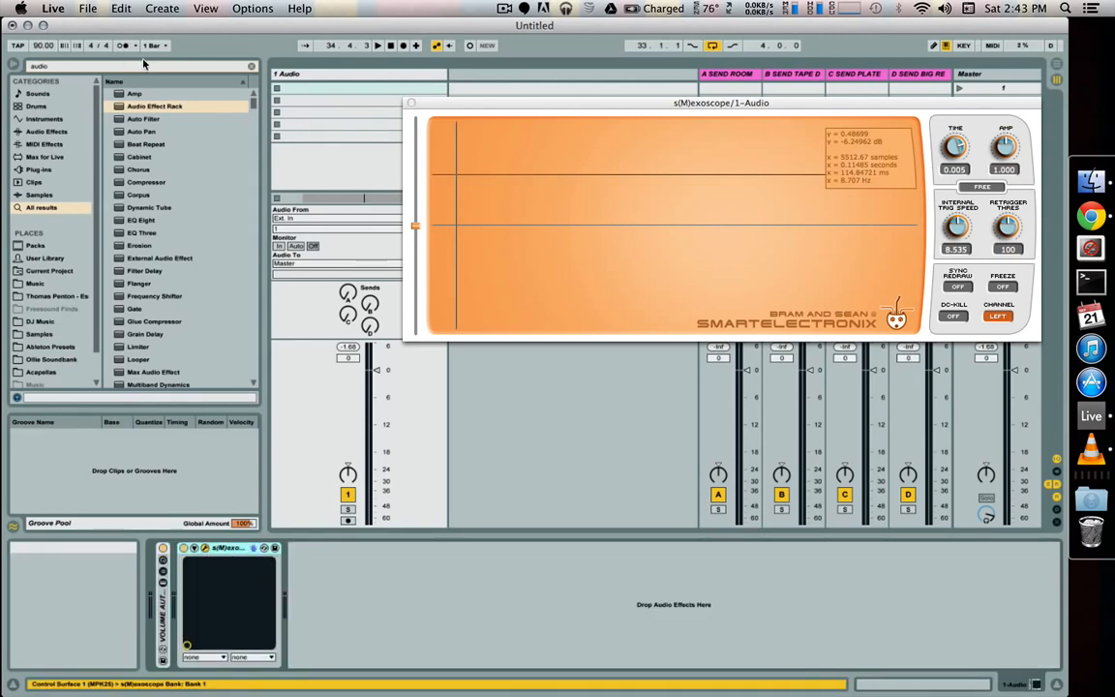
{"action": "left_click", "coordinate": [252, 67]}
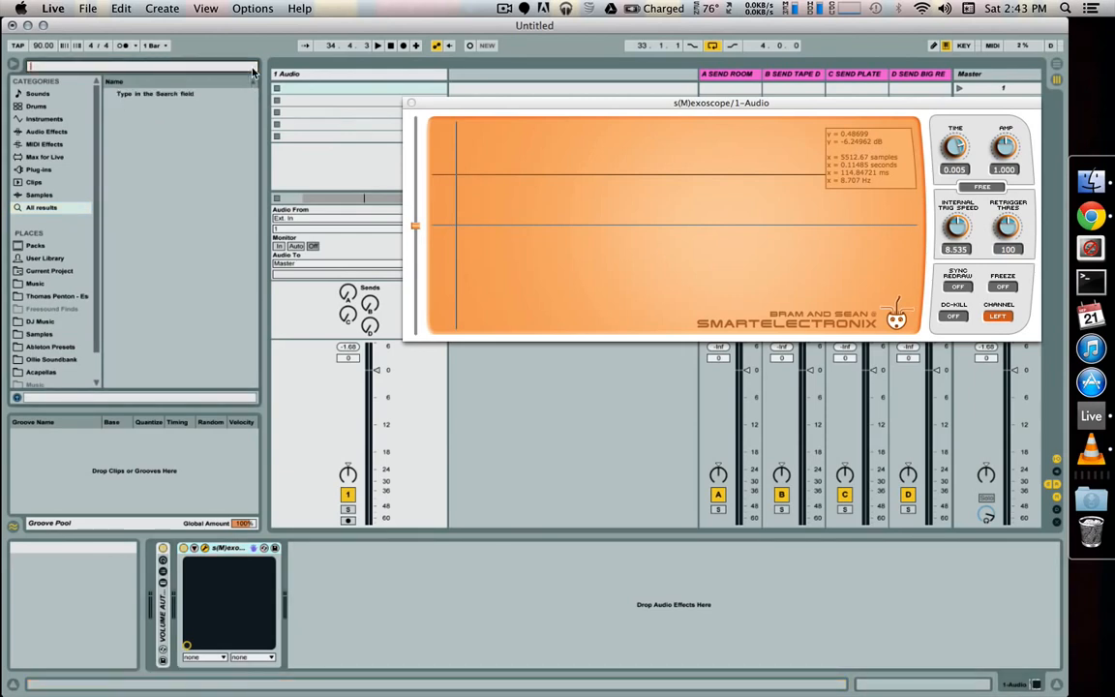
{"action": "type", "text": "saturator"}
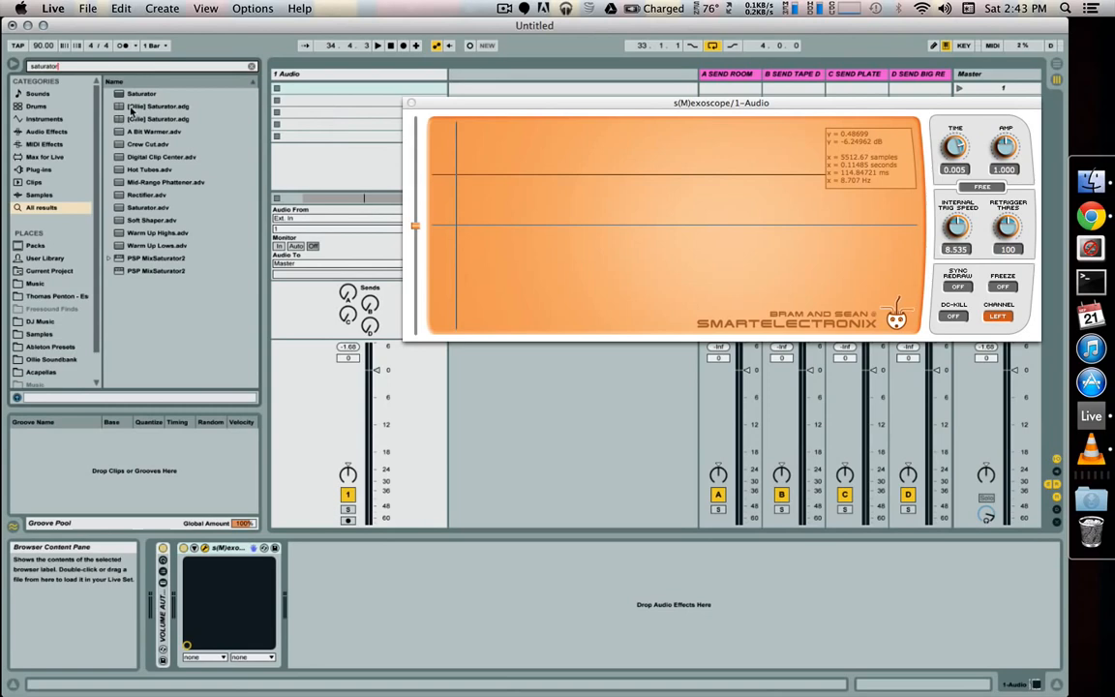
{"action": "left_click_drag", "start_coordinate": [130, 107], "coordinate": [358, 636]}
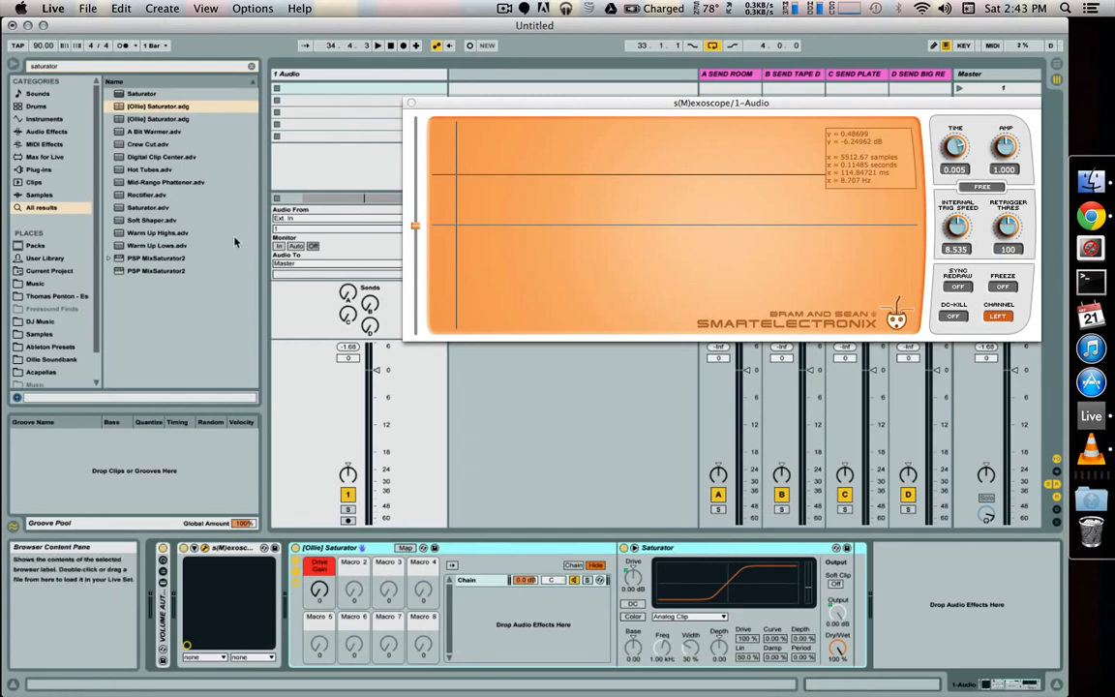
{"action": "key", "text": "Delete"}
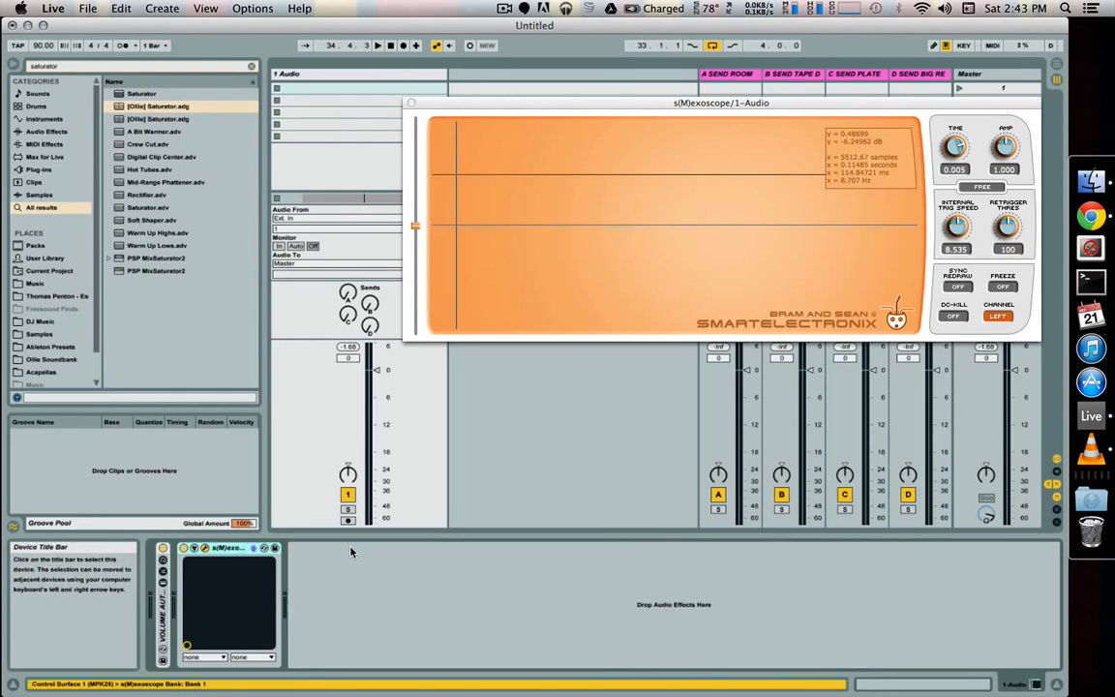
Step: Search the browser for "saturation" and load the [OLLIE] SATURATION.adg rack after s(M)exoscope
{"action": "key", "text": "super+f"}
{"action": "type", "text": "saturation"}
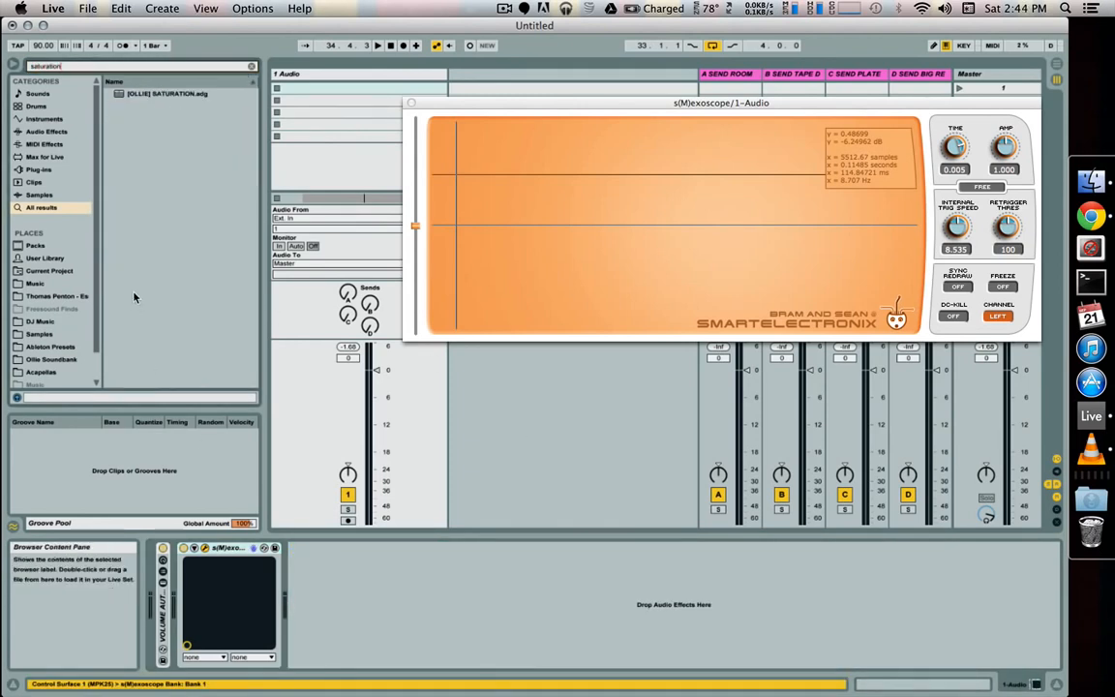
{"action": "double_click", "coordinate": [147, 91]}
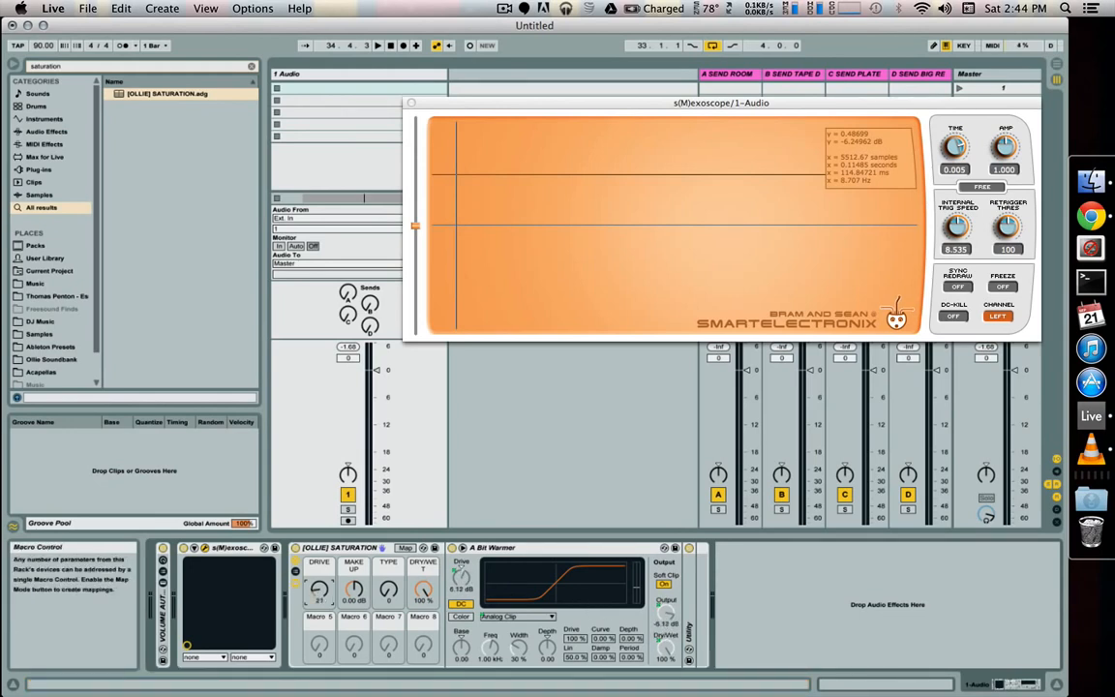
Step: Raise the SATURATION rack's DRIVE macro to 40 and unfold the rack's Utility device
{"action": "mouse_move", "coordinate": [319, 589]}
{"action": "left_mouse_down"}
{"action": "mouse_move", "coordinate": [319, 574]}
{"action": "mouse_move", "coordinate": [320, 598]}
{"action": "left_mouse_up"}
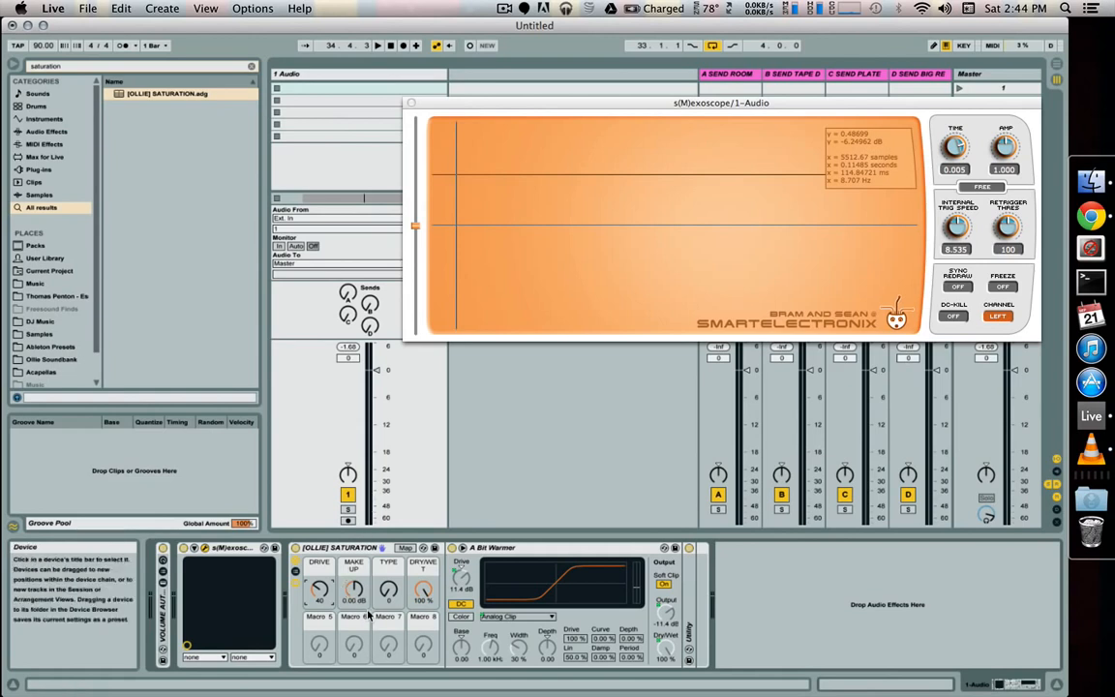
{"action": "left_click_drag", "start_coordinate": [354, 589], "coordinate": [354, 588]}
{"action": "double_click", "coordinate": [689, 615]}
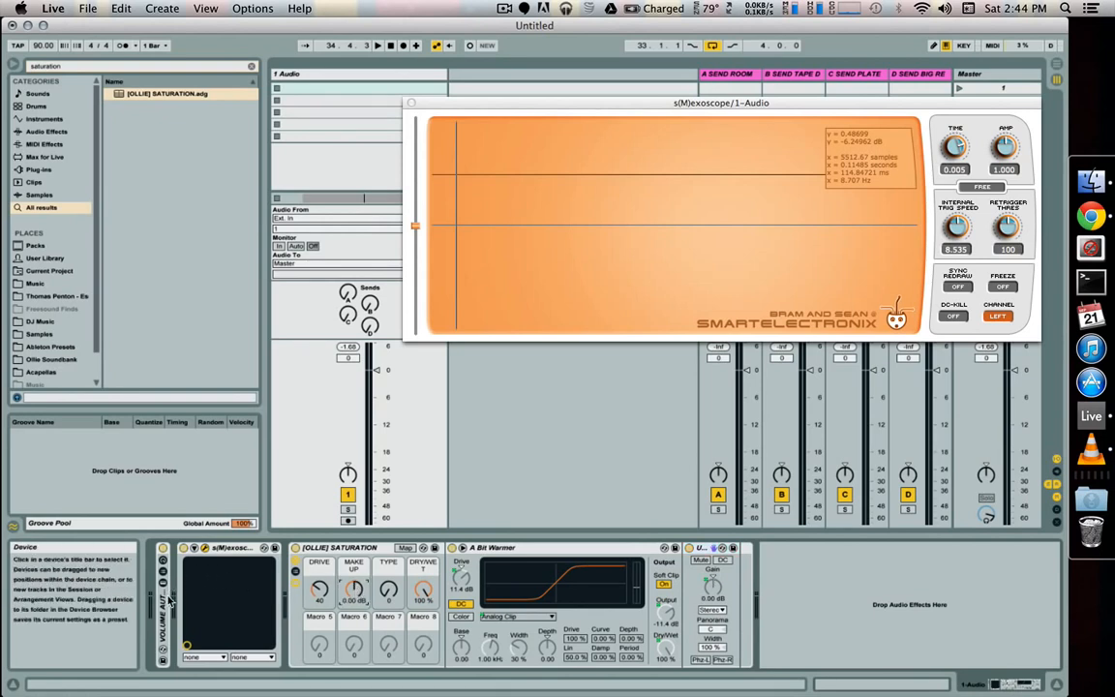
Step: Move s(M)exoscope to the end of the device chain, after the [OLLIE] SATURATION rack
{"action": "left_click", "coordinate": [228, 548]}
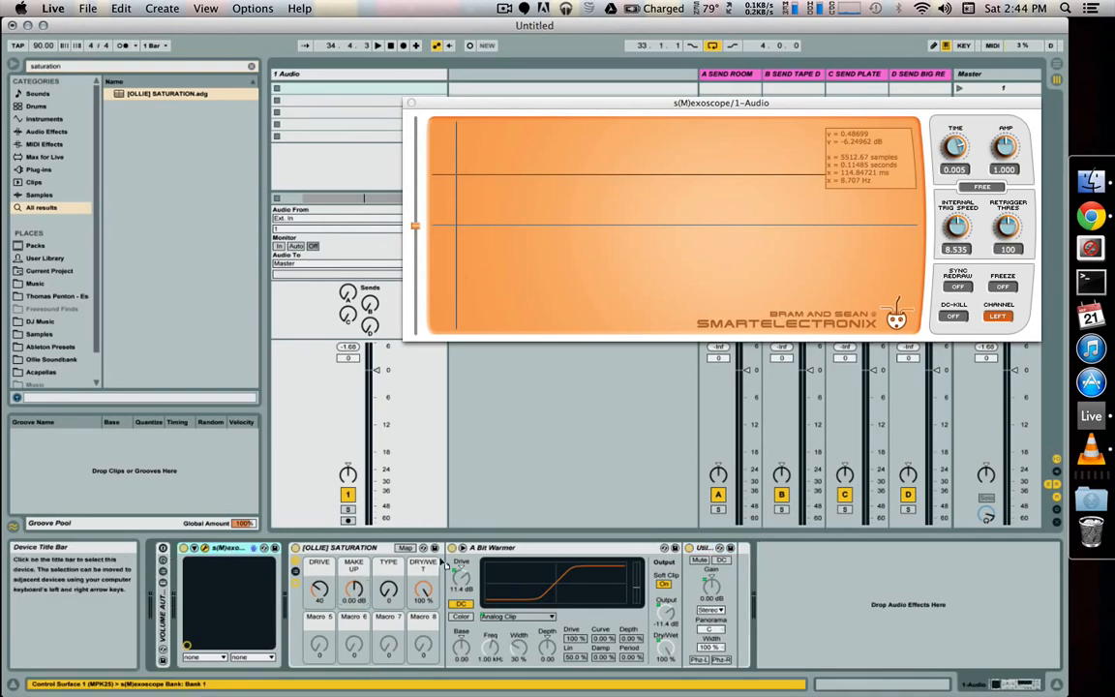
{"action": "left_click_drag", "start_coordinate": [834, 610], "coordinate": [833, 608]}
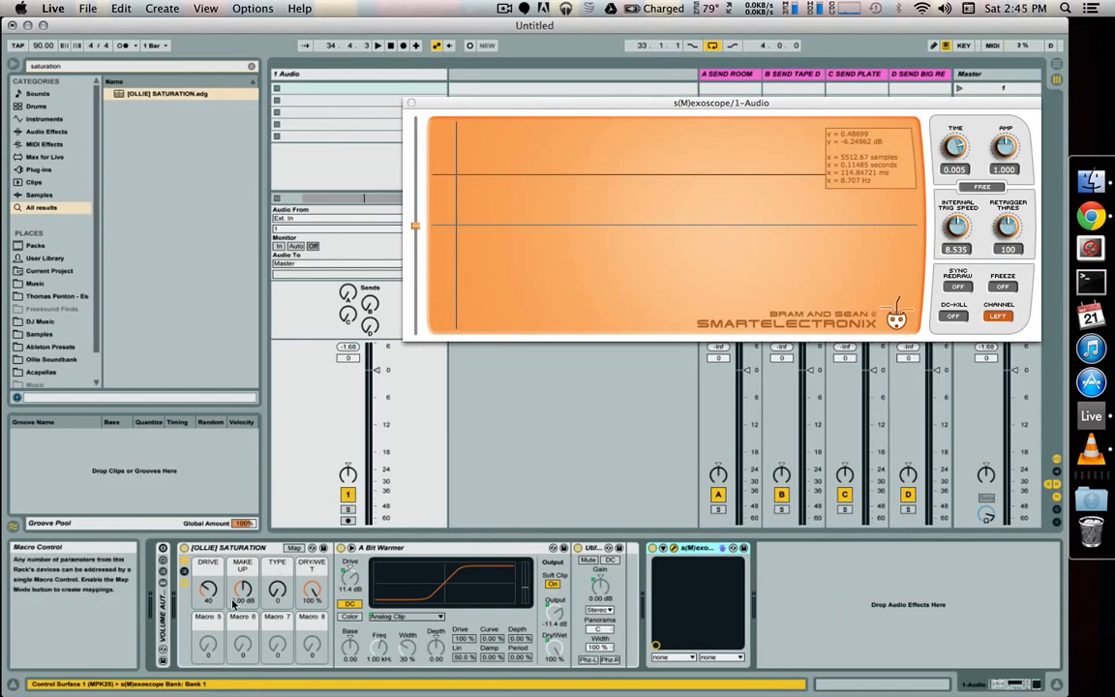
Step: Reset the DRIVE macro to 0, play the loop, and raise DRIVE to 49 while watching the waveform
{"action": "left_click_drag", "start_coordinate": [201, 602], "coordinate": [200, 640]}
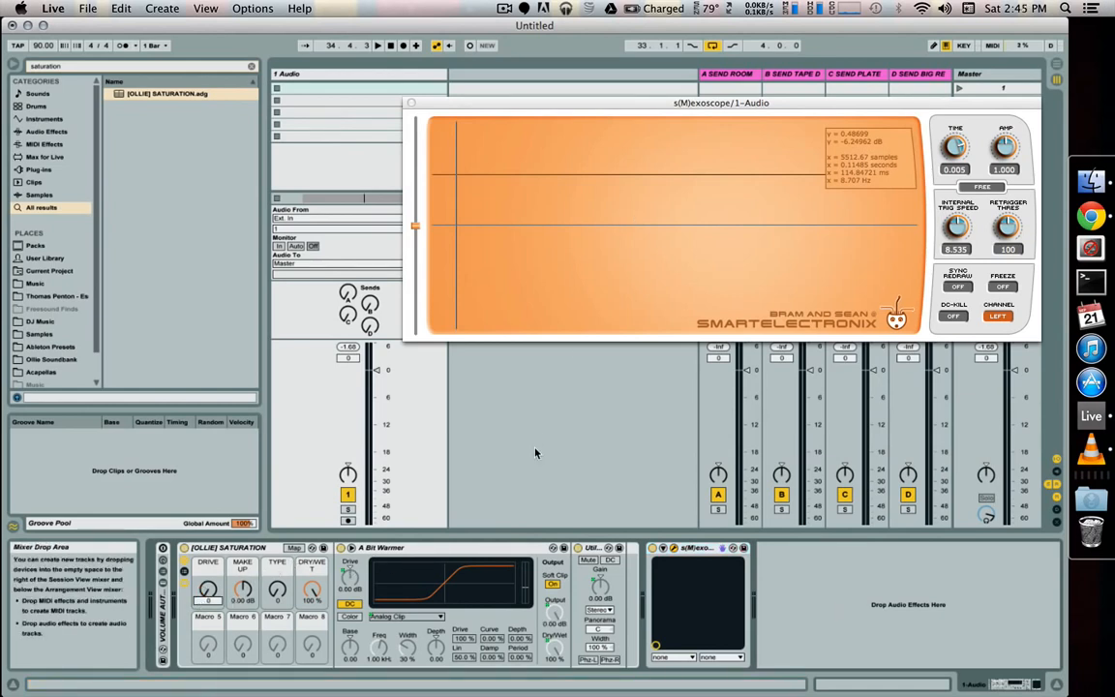
{"action": "key", "text": "space"}
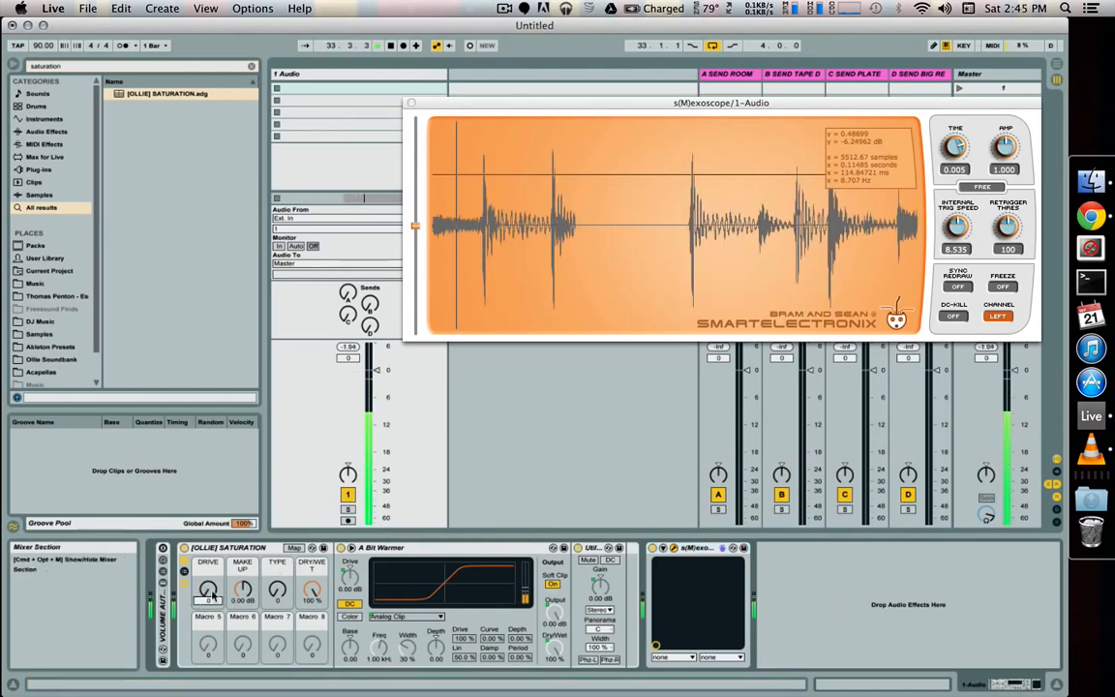
{"action": "left_click_drag", "start_coordinate": [208, 588], "coordinate": [208, 547]}
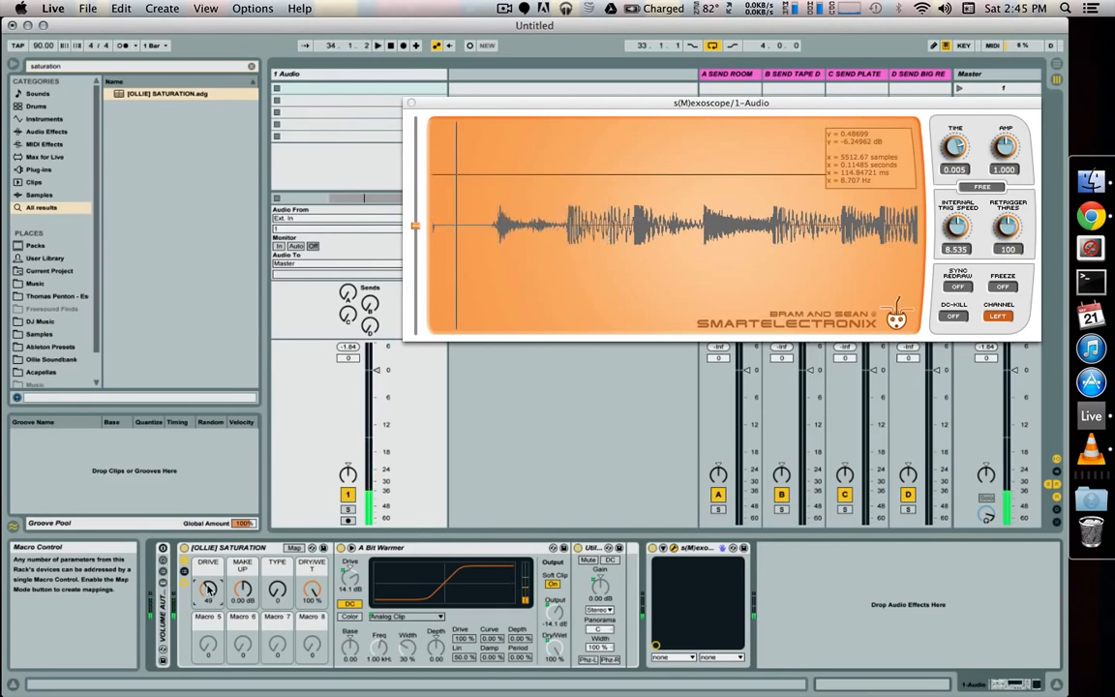
Step: Reset the track's peak reading and replay the loop, raising the MAKE UP macro to about 8.3 dB
{"action": "left_click_drag", "start_coordinate": [247, 592], "coordinate": [248, 586]}
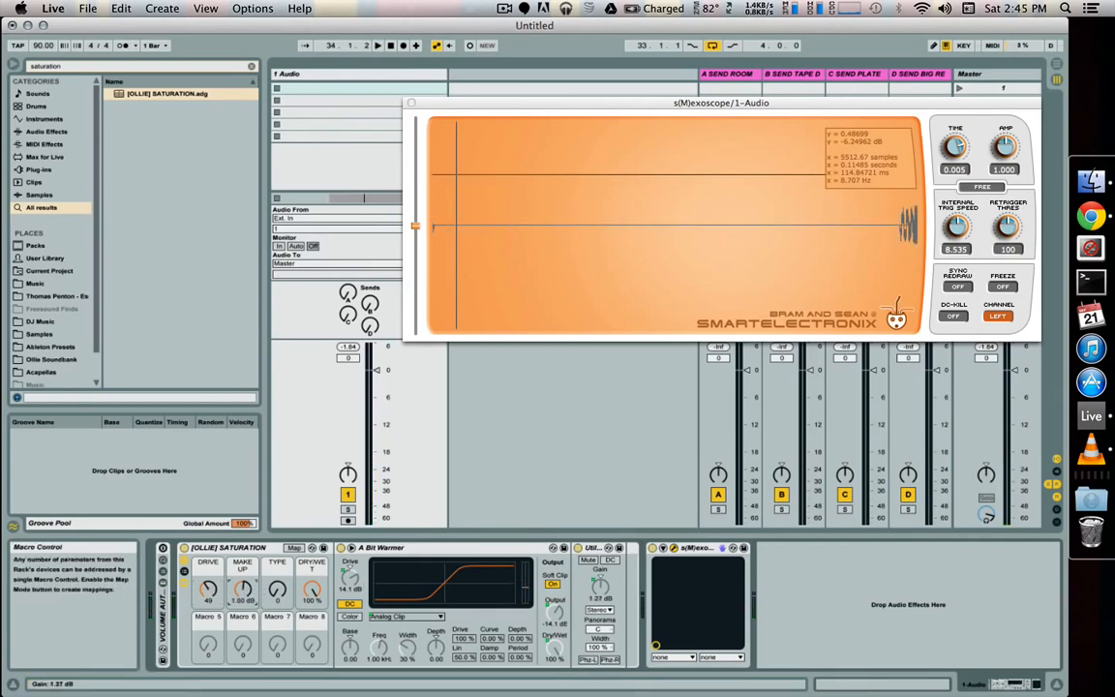
{"action": "left_click", "coordinate": [349, 347]}
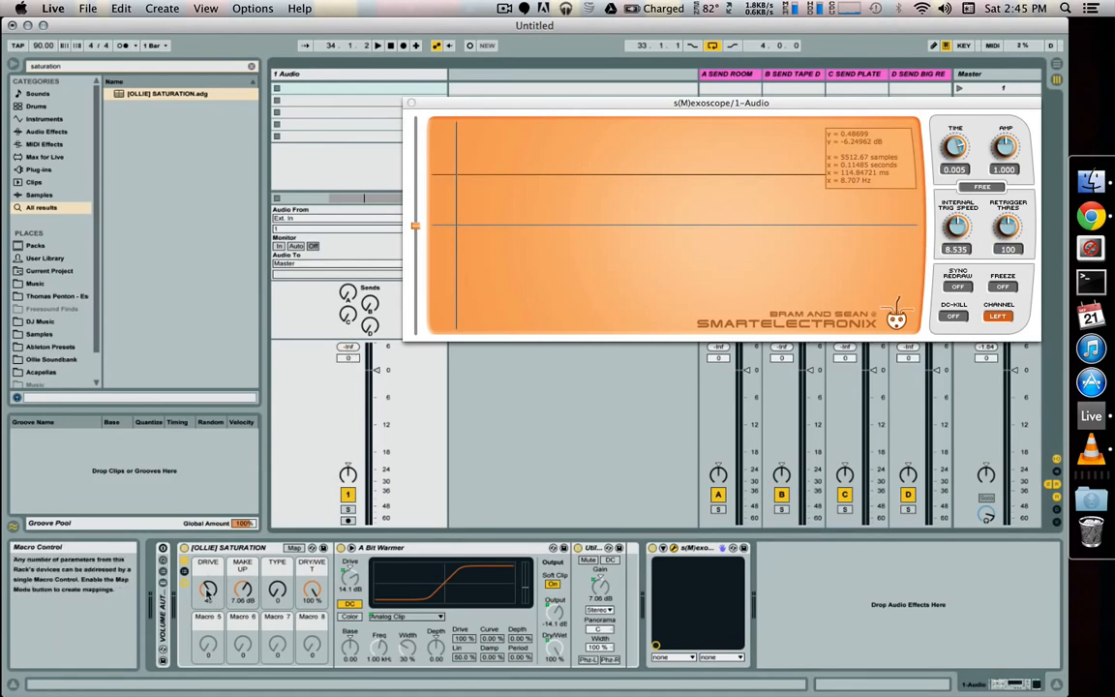
{"action": "key", "text": "space"}
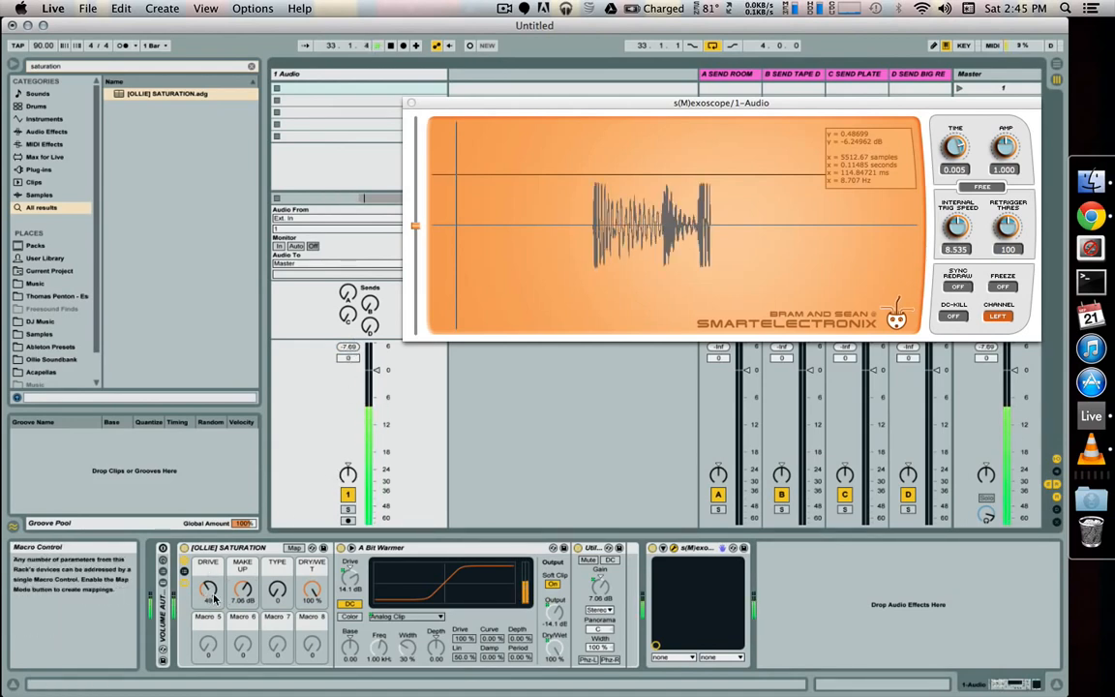
{"action": "left_click_drag", "start_coordinate": [235, 597], "coordinate": [235, 588]}
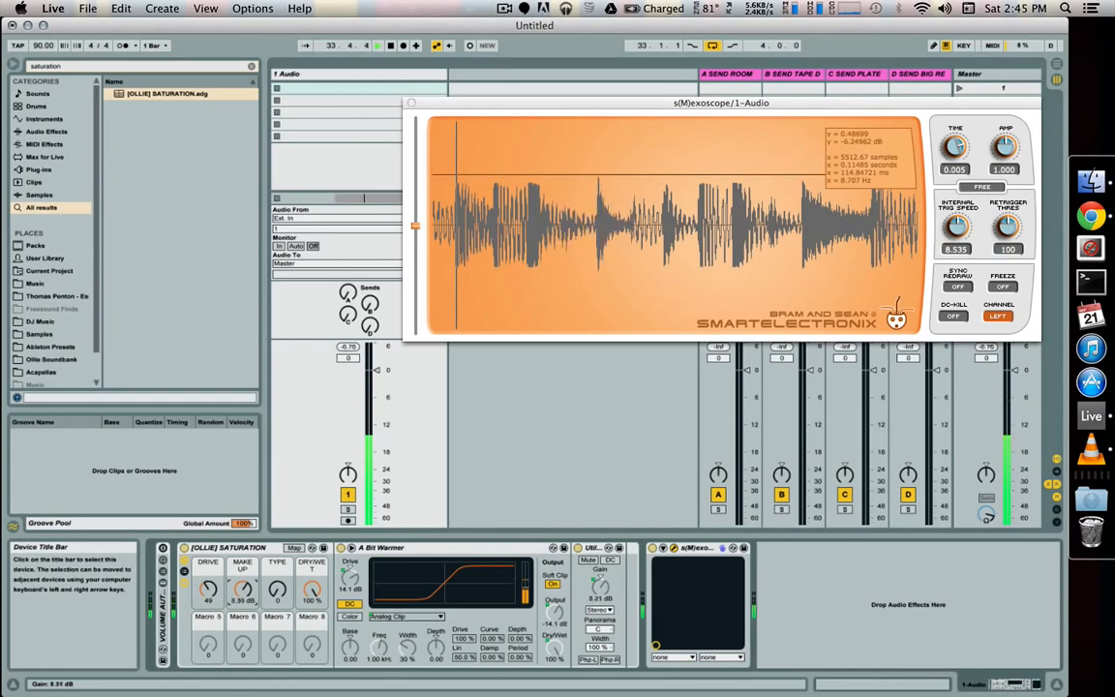